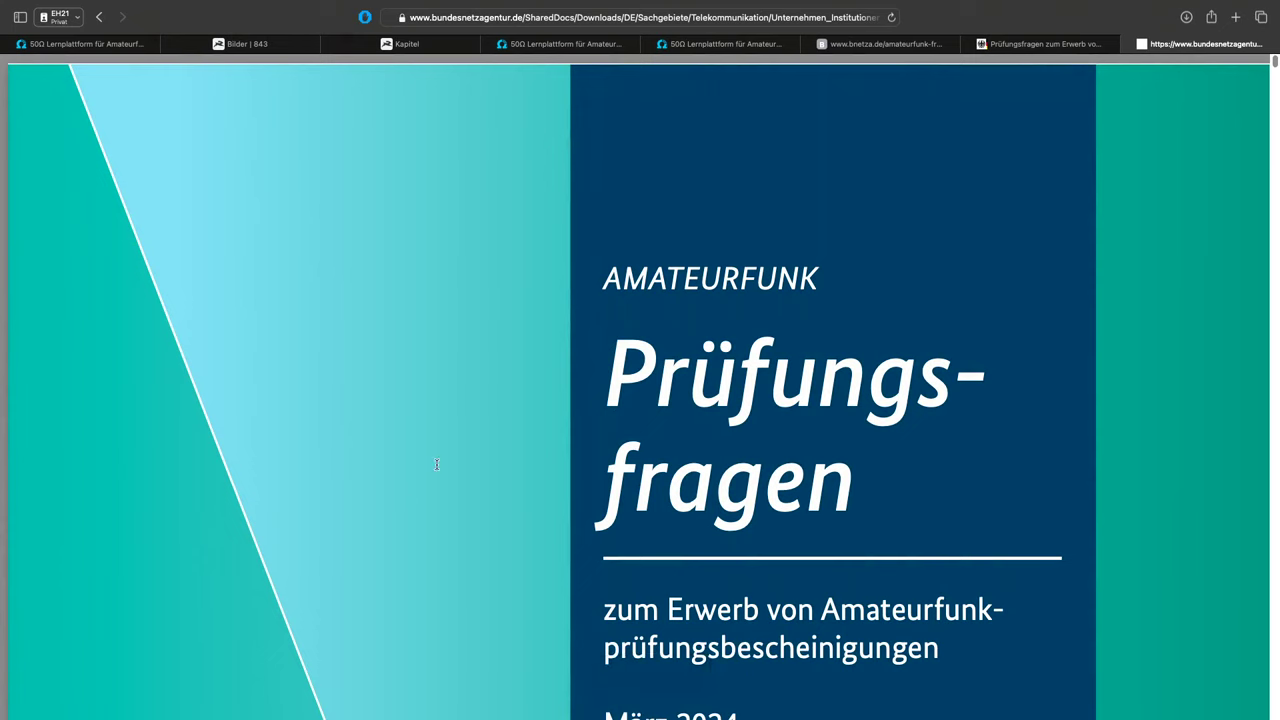
Look through the exam question PDF's cover, general information and table of contents up to chapter 1 on regulations
key("super+minus")
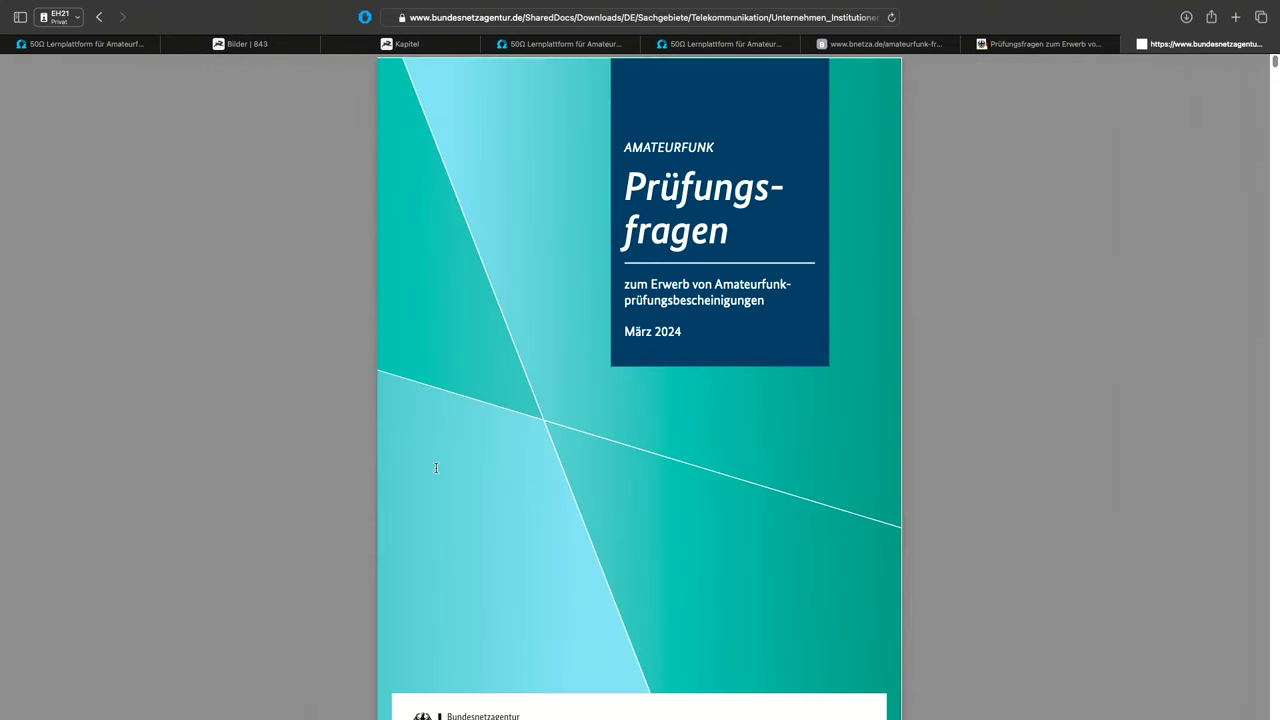
scroll(436, 468, "down", 15)
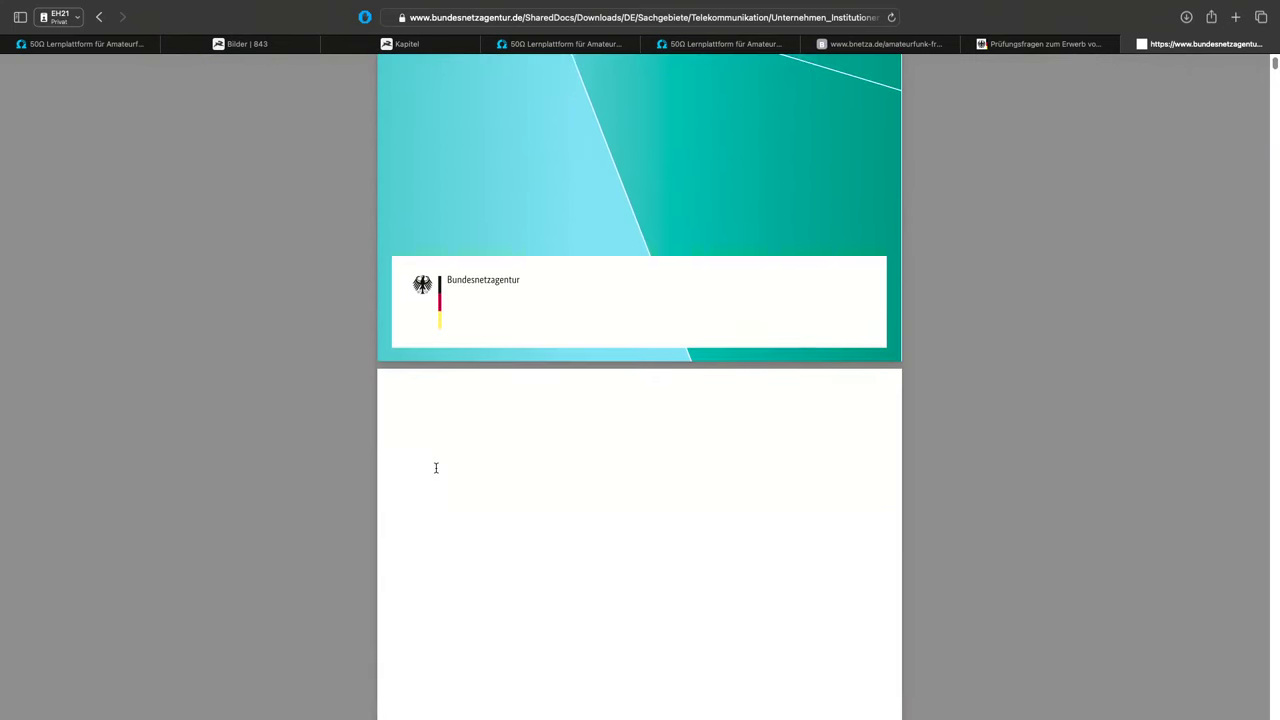
scroll(436, 468, "down", 15)
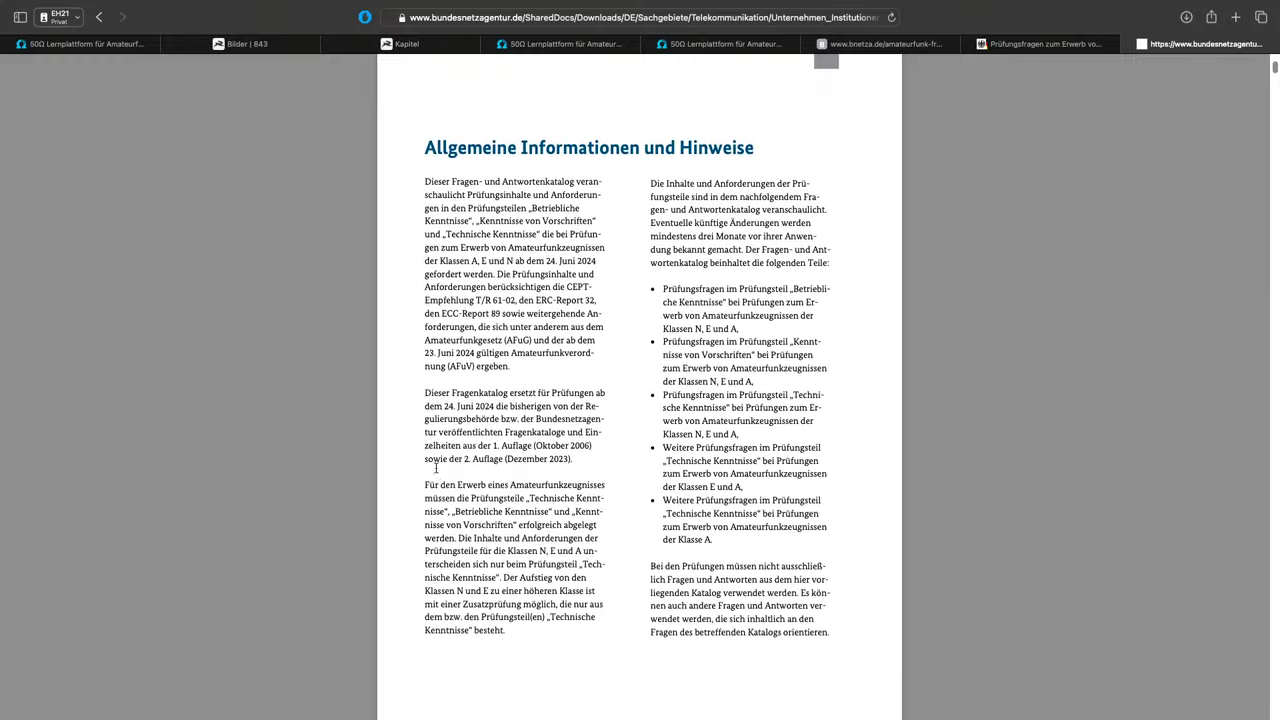
scroll(437, 480, "down", 15)
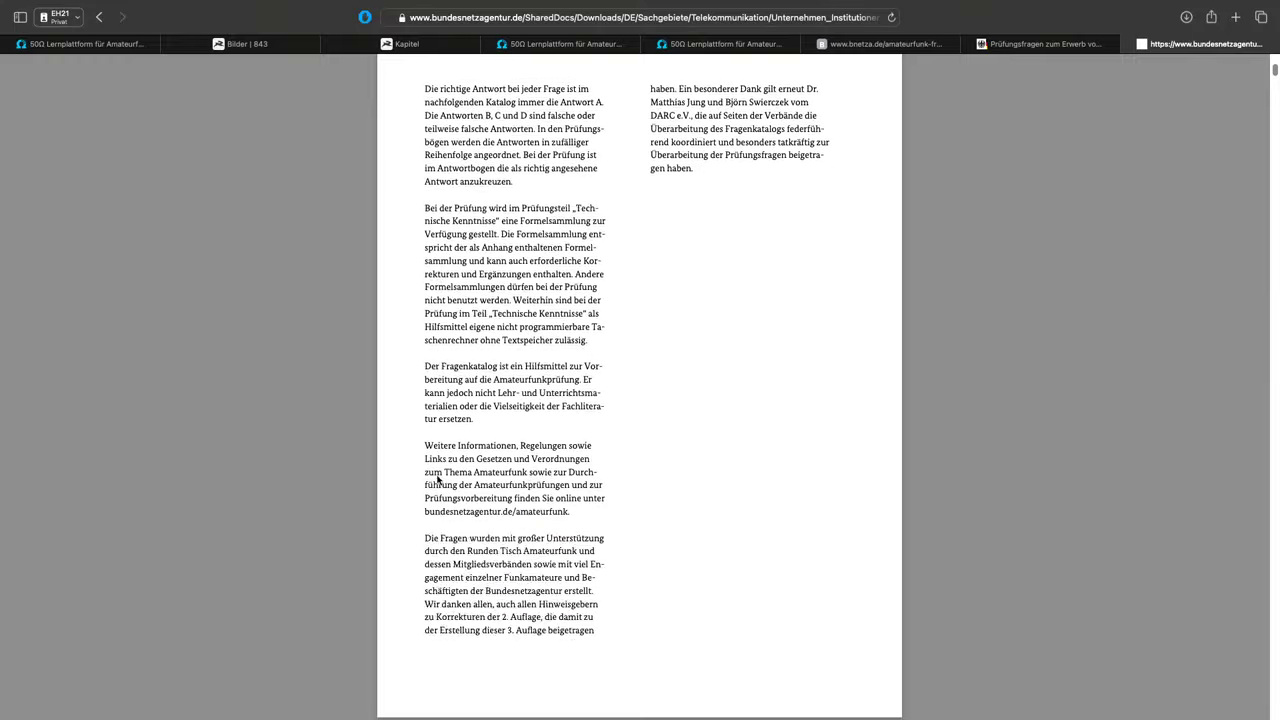
scroll(437, 480, "down", 8)
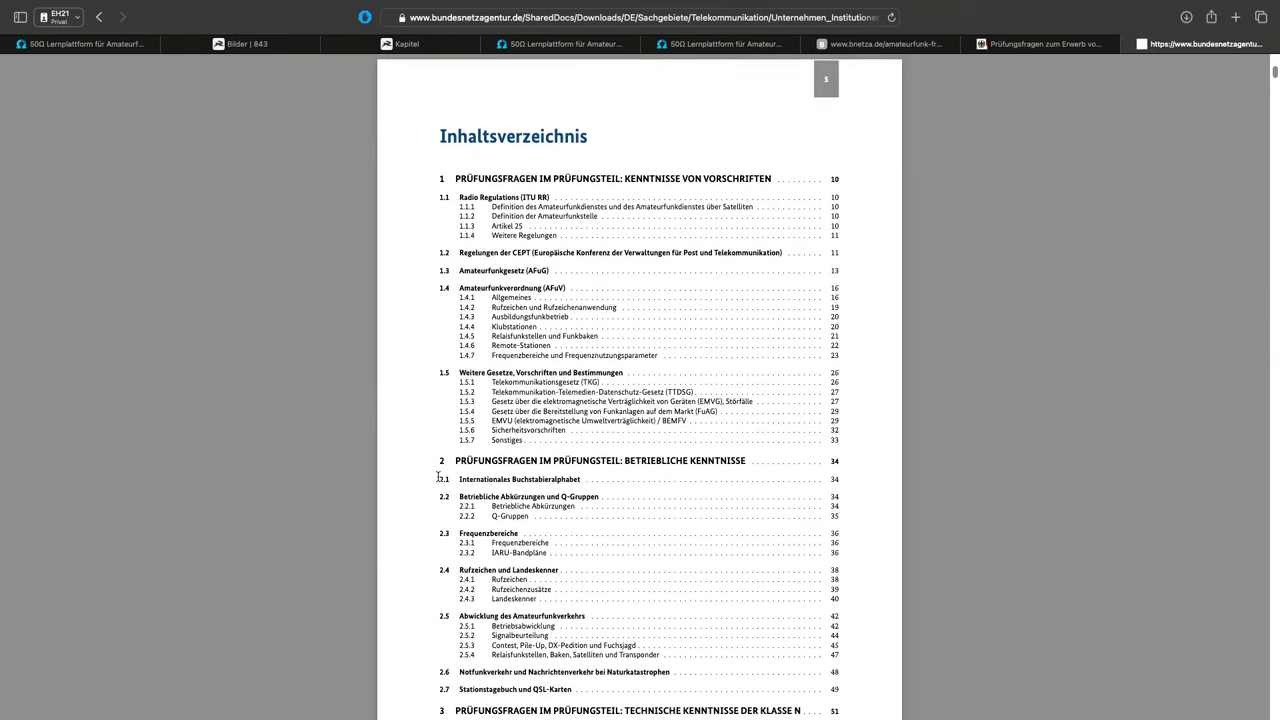
scroll(437, 476, "down", 20)
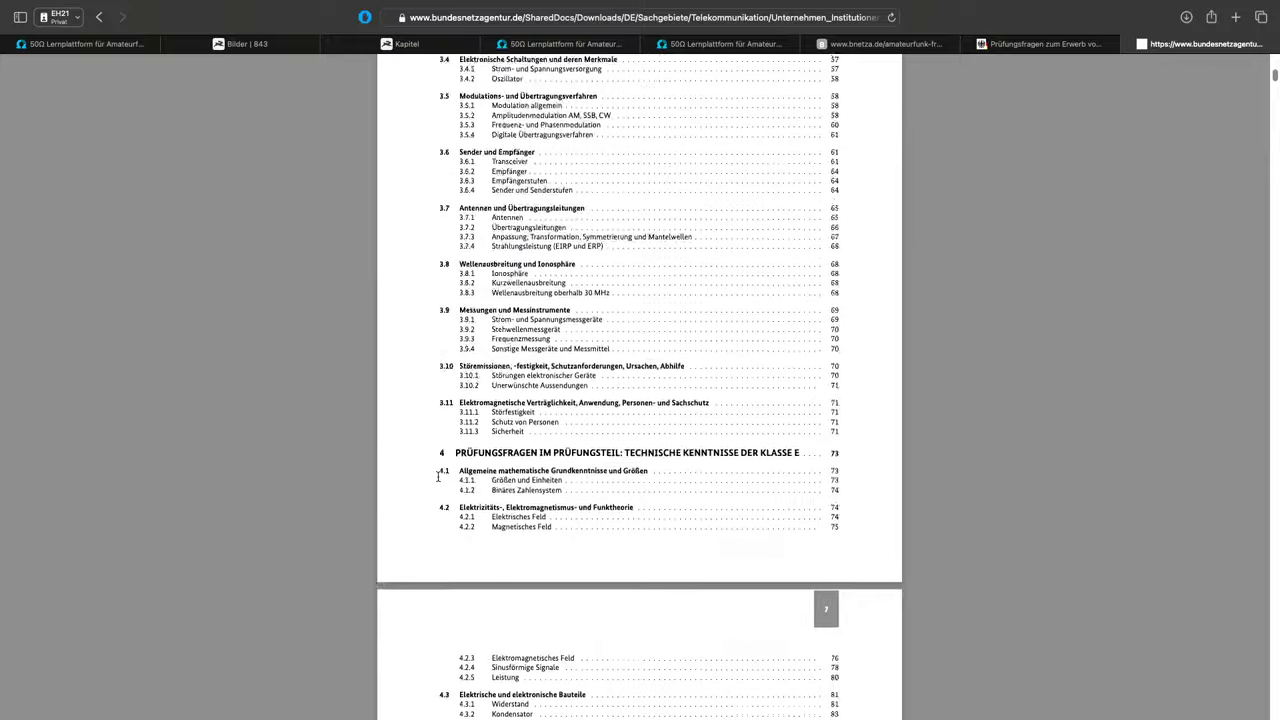
scroll(437, 476, "down", 20)
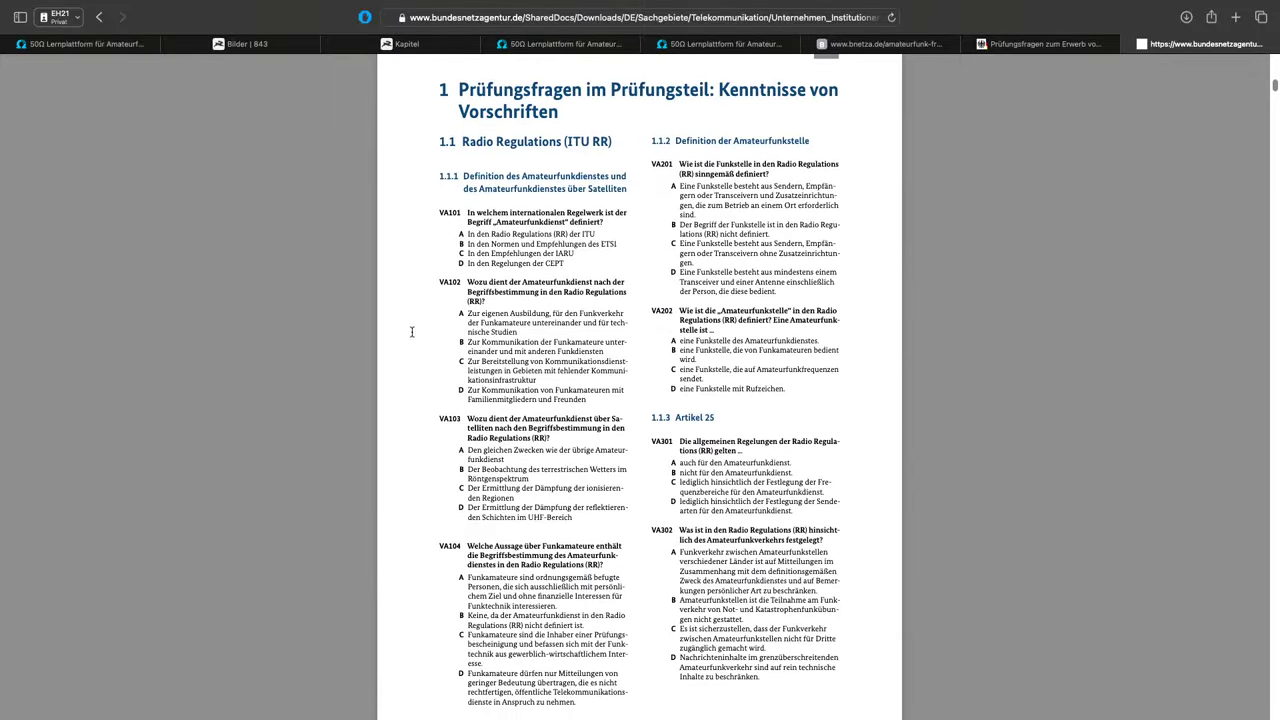
Skim the catalogue's questions and examine question BE208 on page 45 with its transceiver display figure enlarged
scroll(515, 279, "down", 2)
scroll(527, 361, "up", 2)
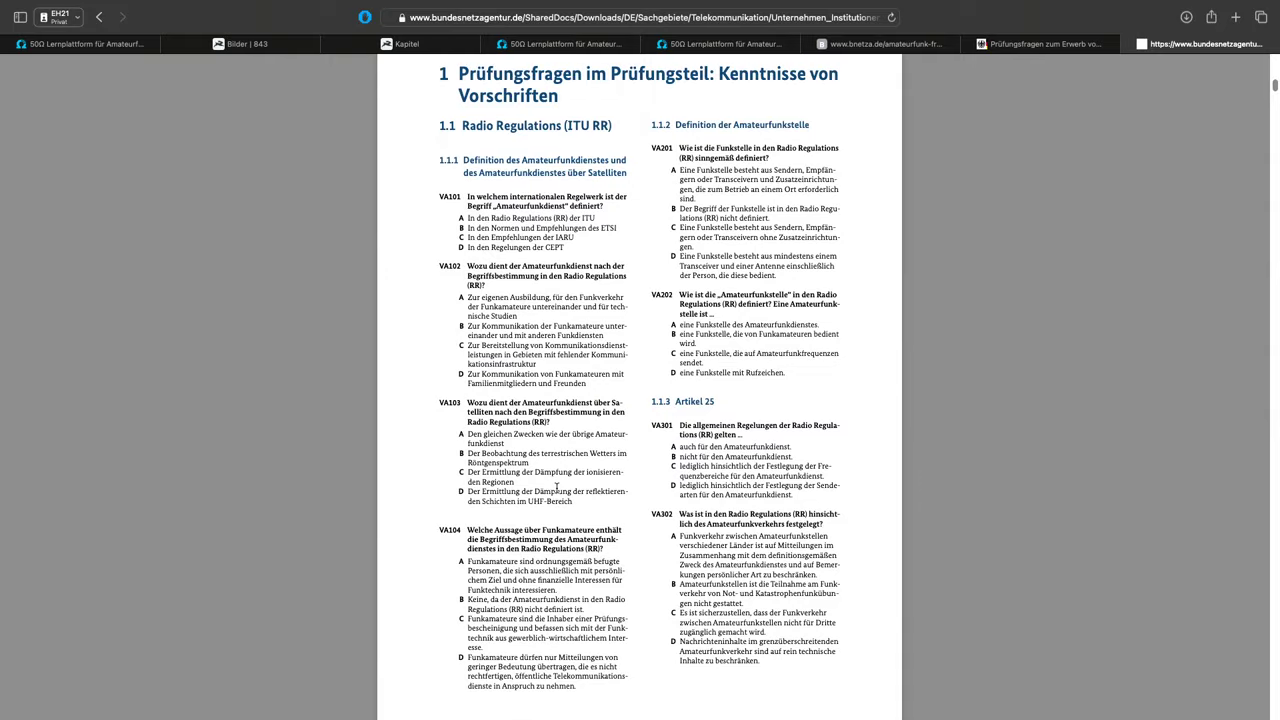
scroll(661, 495, "down", 20)
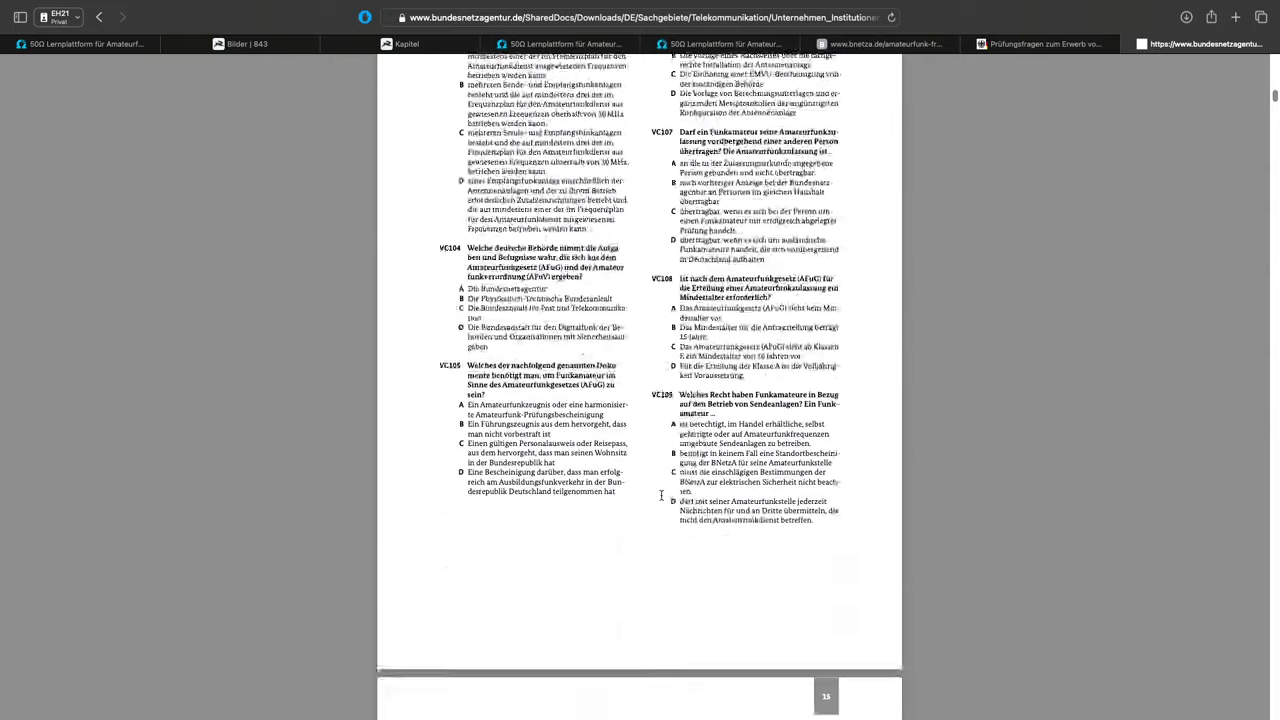
scroll(661, 495, "down", 20)
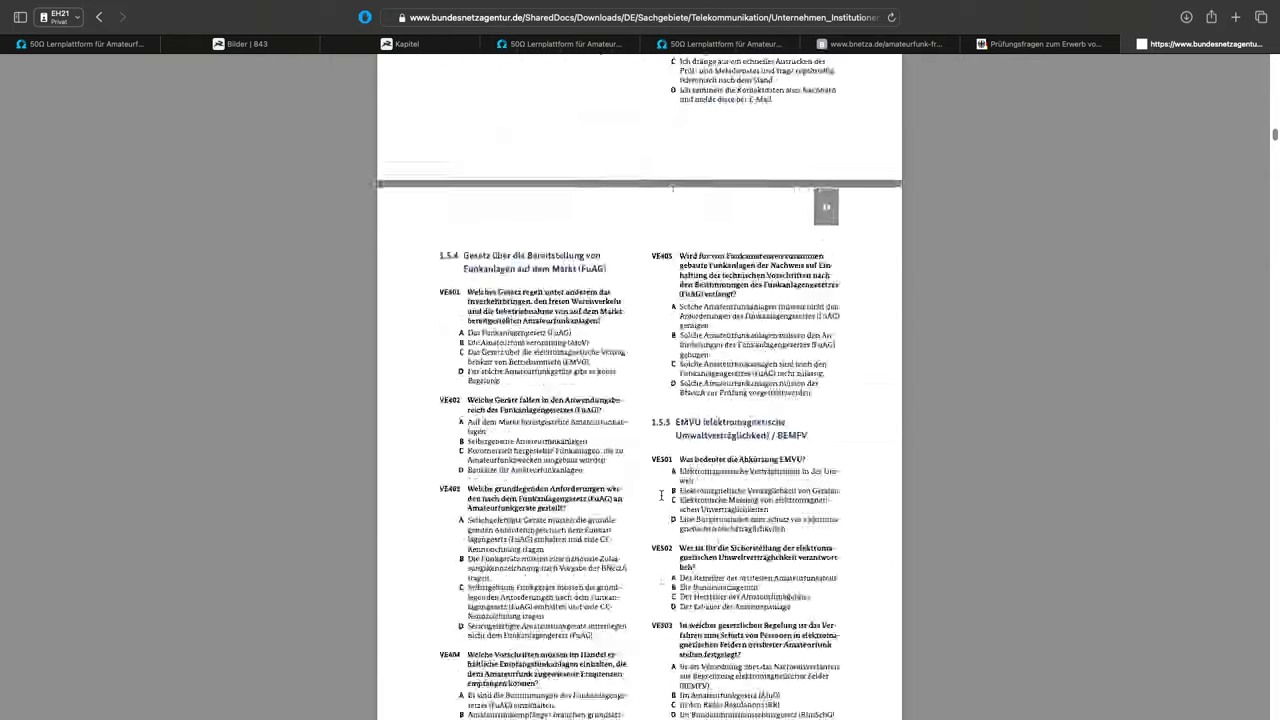
scroll(661, 495, "down", 20)
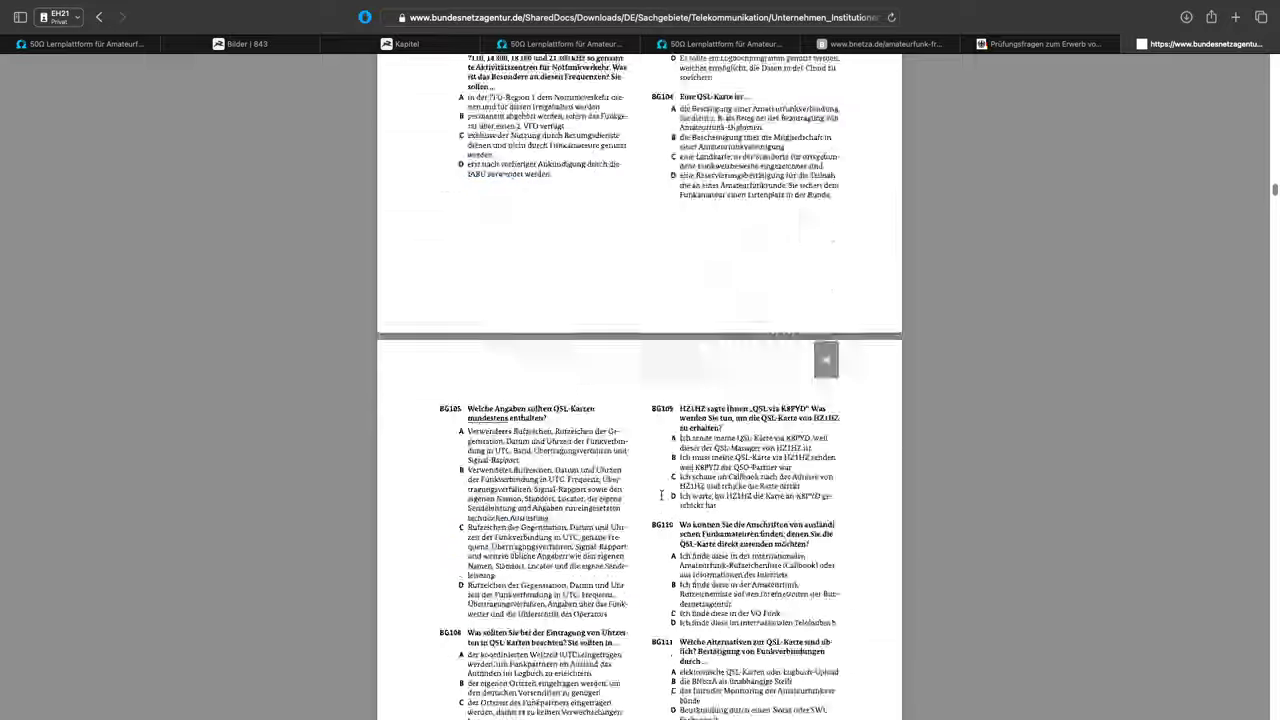
scroll(661, 495, "up", 15)
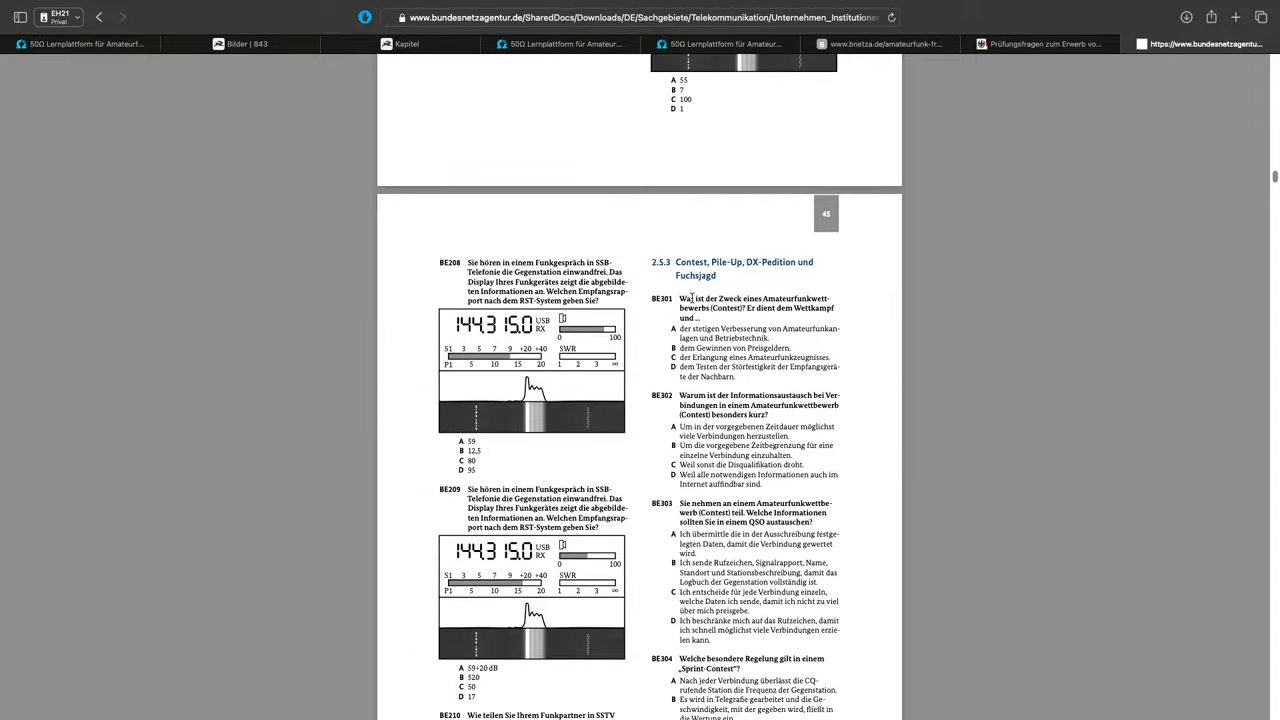
scroll(657, 303, "up", 2)
scroll(657, 300, "up", 2)
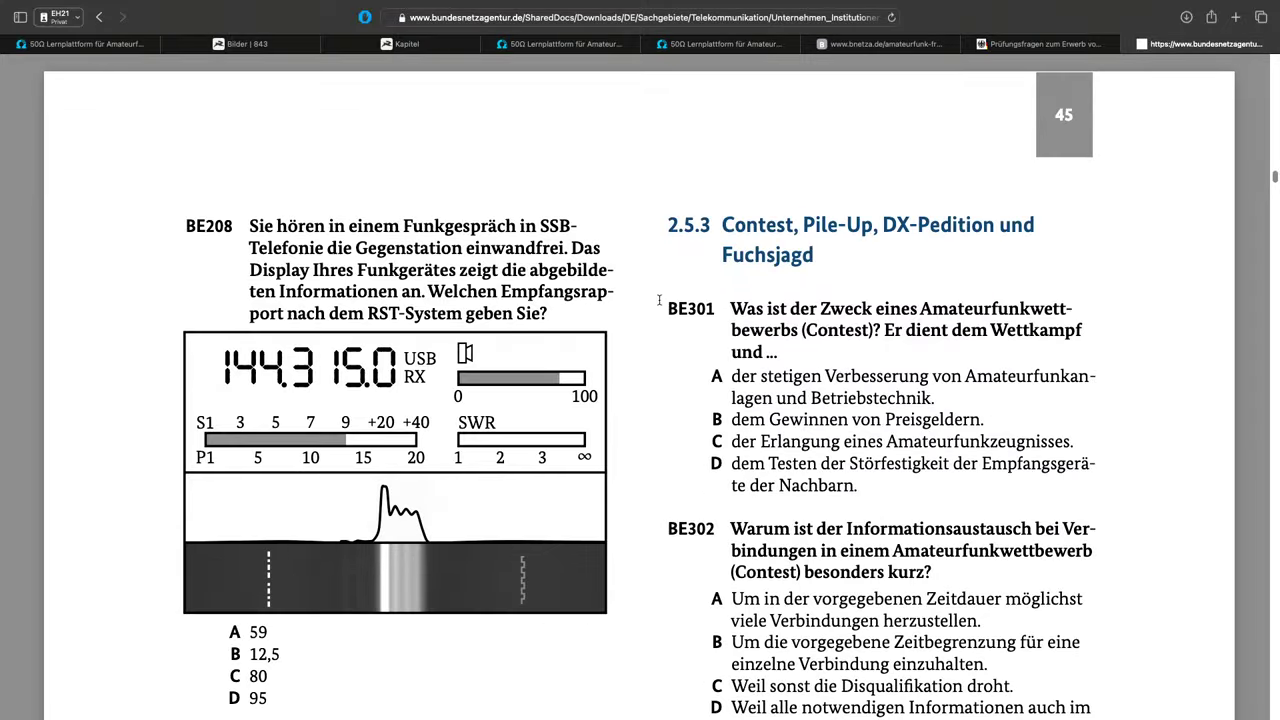
scroll(467, 427, "up", 2)
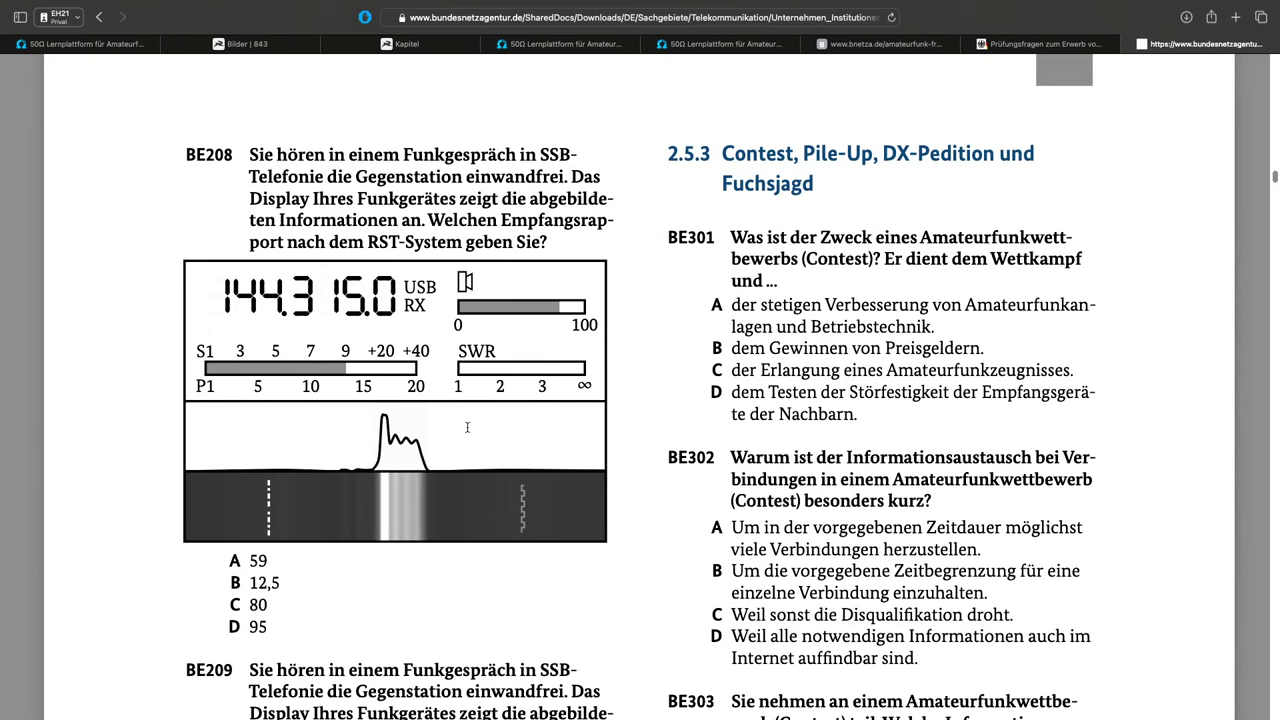
Switch to the Fragenkatalog administration site and open the Abschnitt collection
left_click(618, 47)
left_click(133, 45)
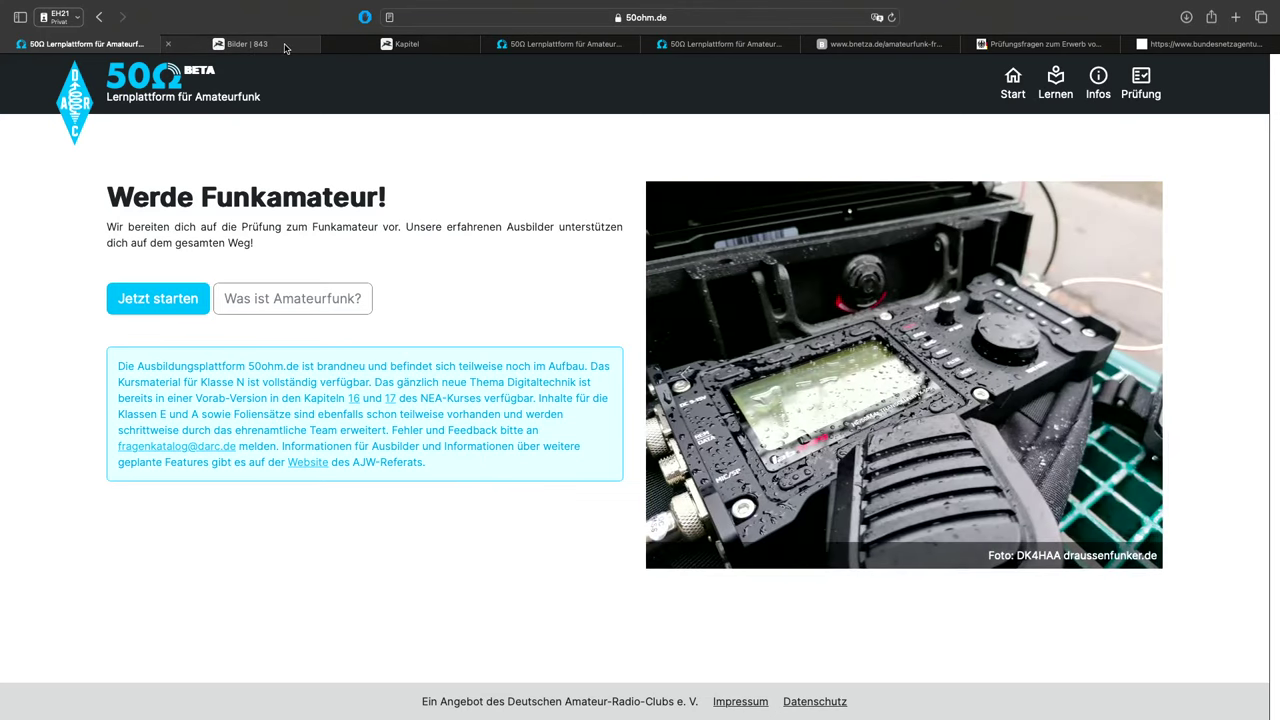
left_click(386, 47)
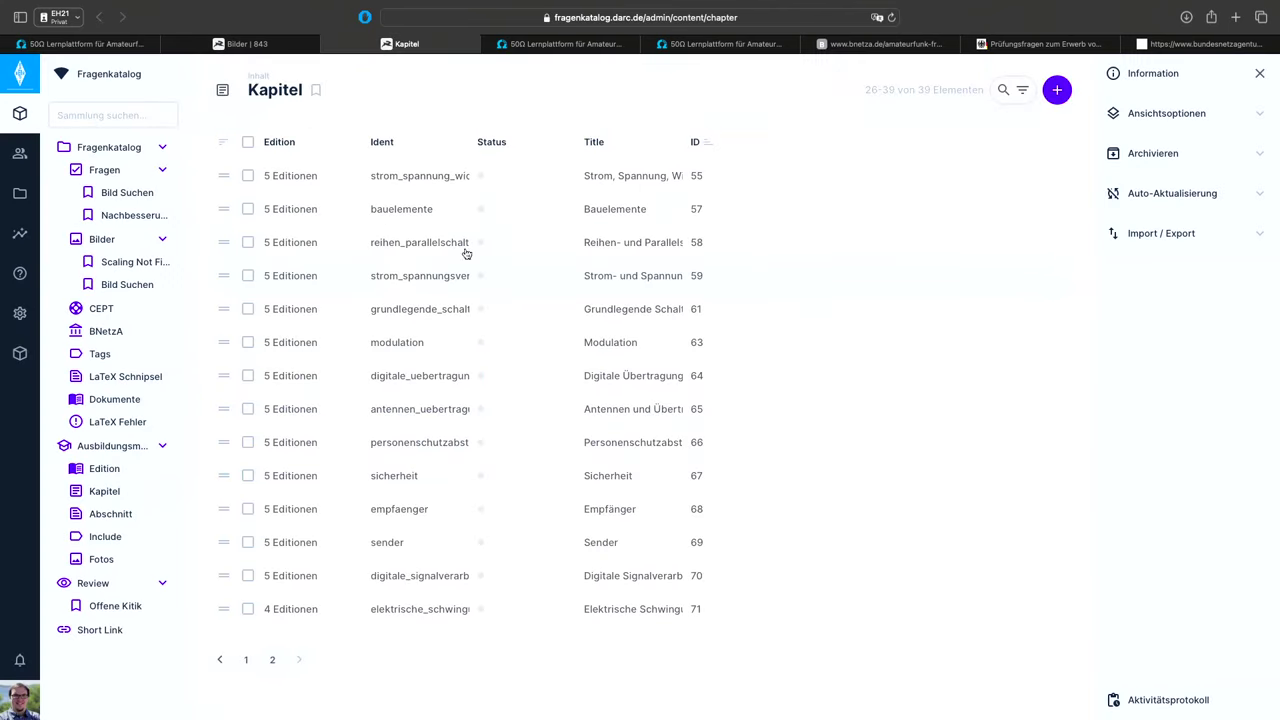
left_click(1003, 89)
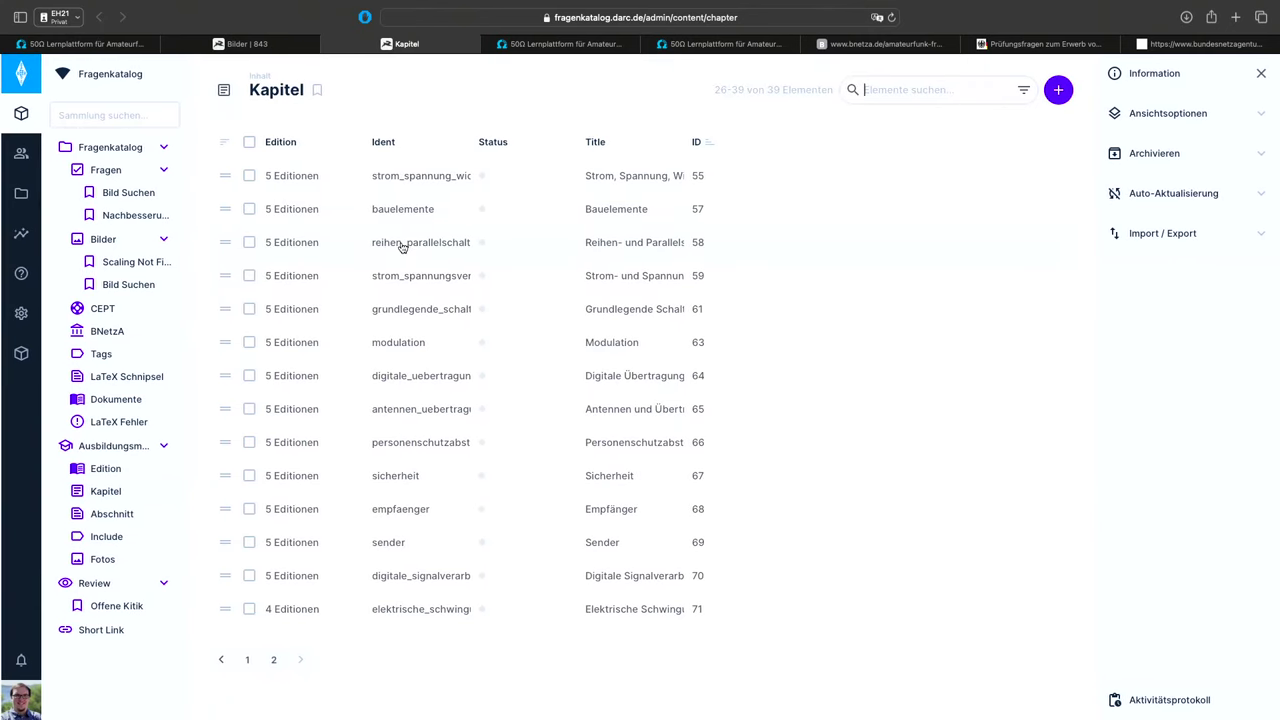
left_click(111, 515)
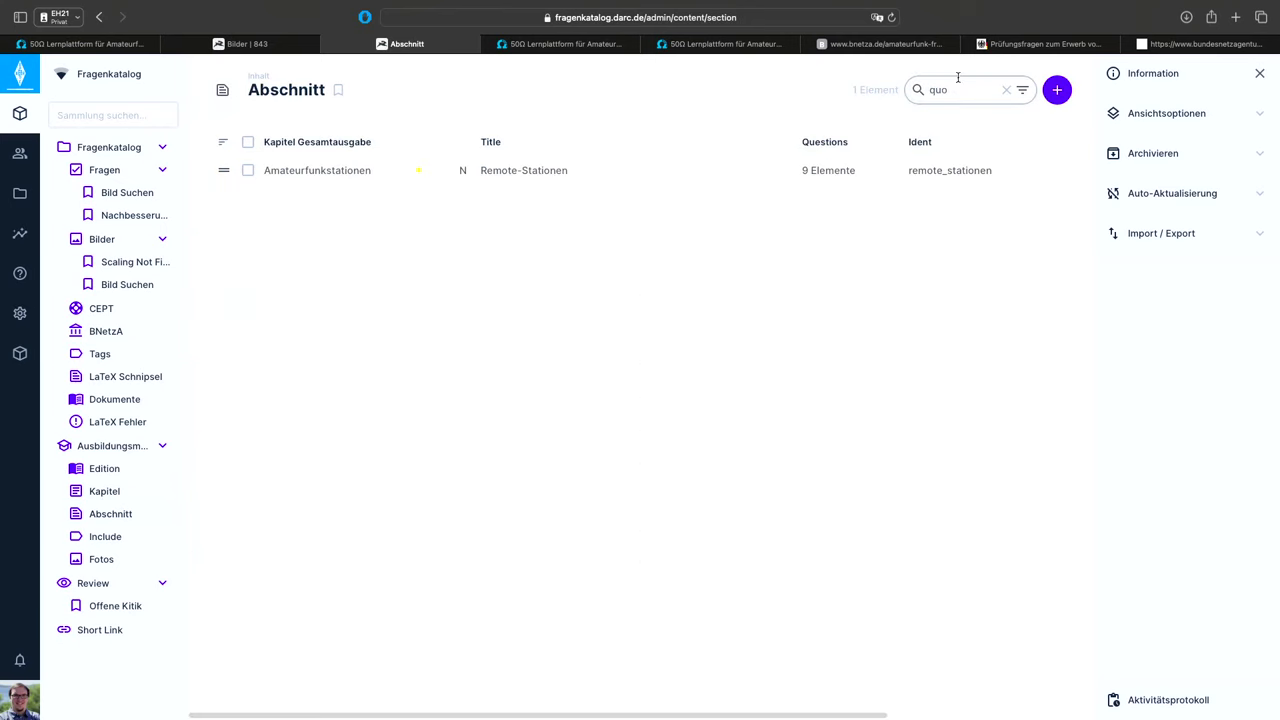
Replace the section list's search filter with "sprachsignale" and open the Sprachsignale section from the Modulation chapter
left_click(1003, 93)
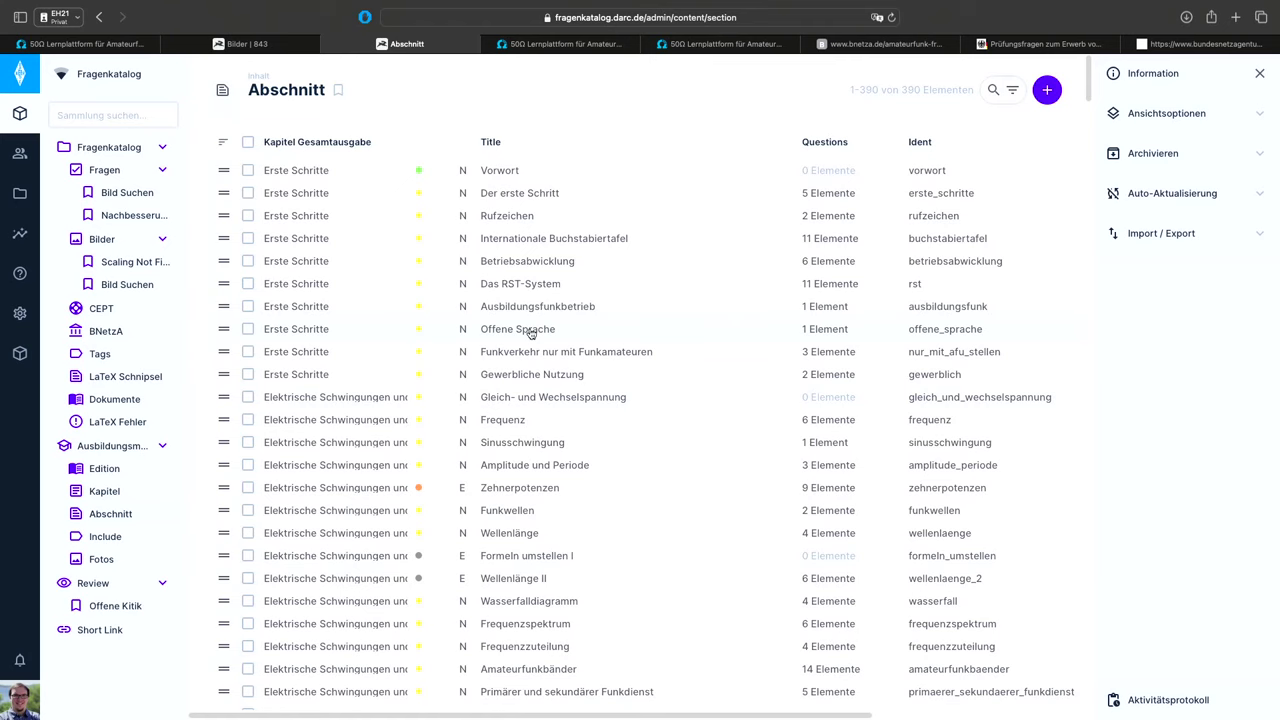
left_click(993, 90)
type("sprachsig")
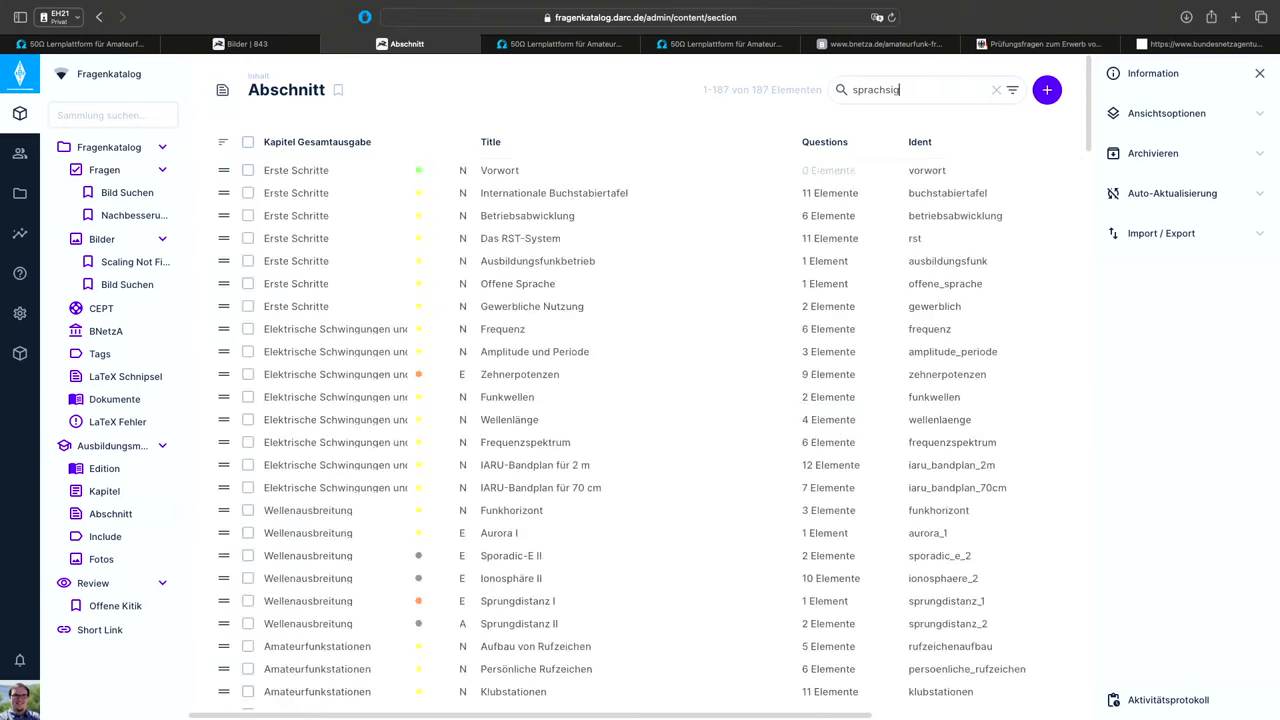
type("nale")
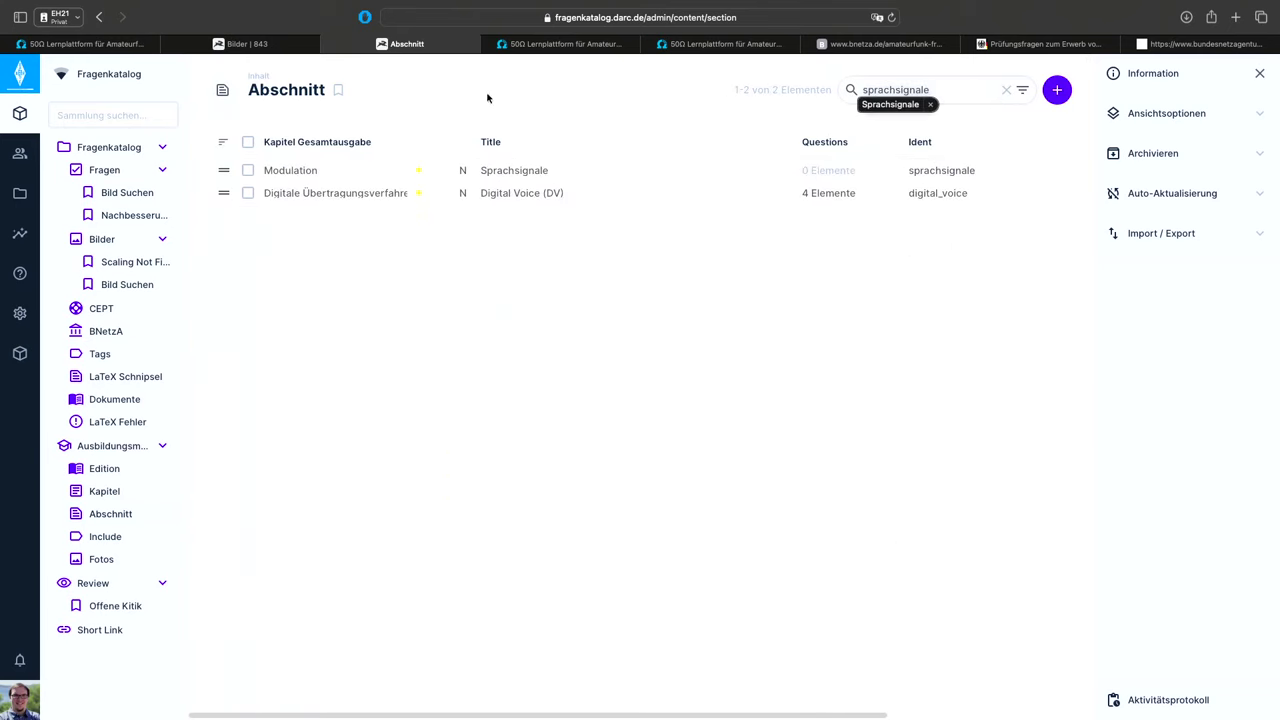
left_click(512, 172)
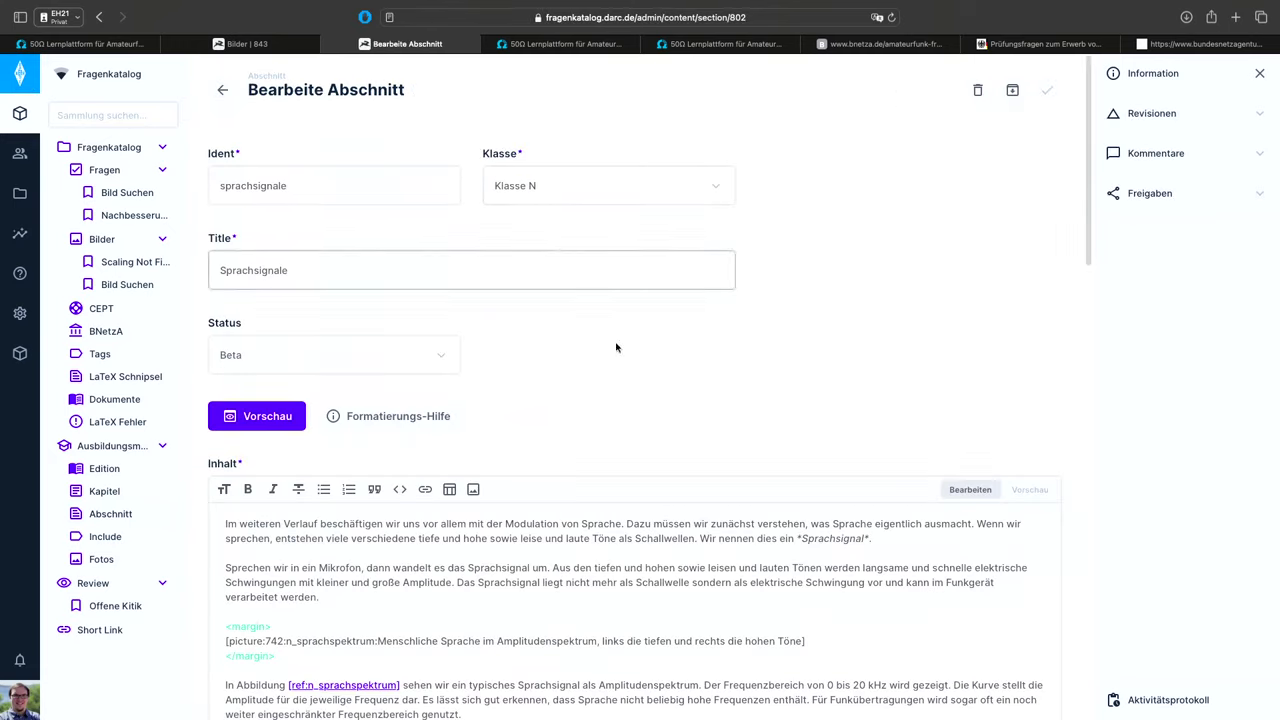
Examine the Sprachsignale section's content source, including its margin pictures, figure references, include and embedded question
scroll(628, 365, "down", 5)
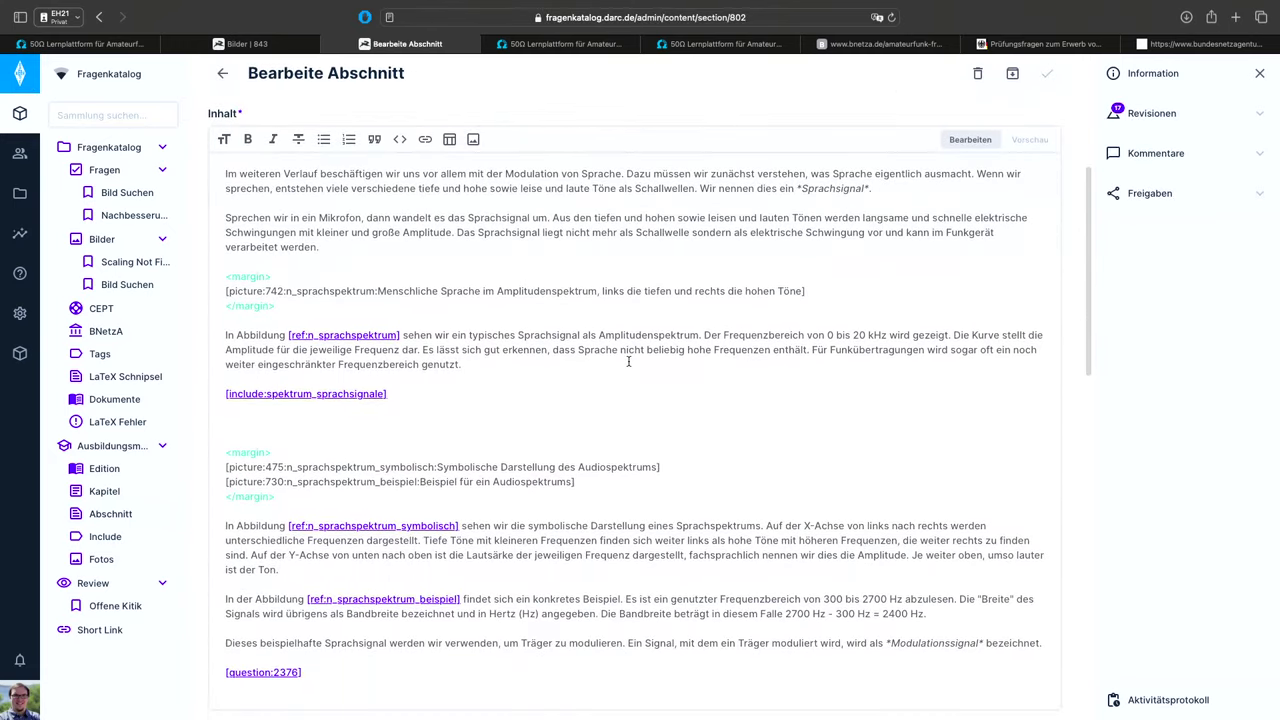
scroll(628, 361, "up", 1)
scroll(628, 361, "down", 1)
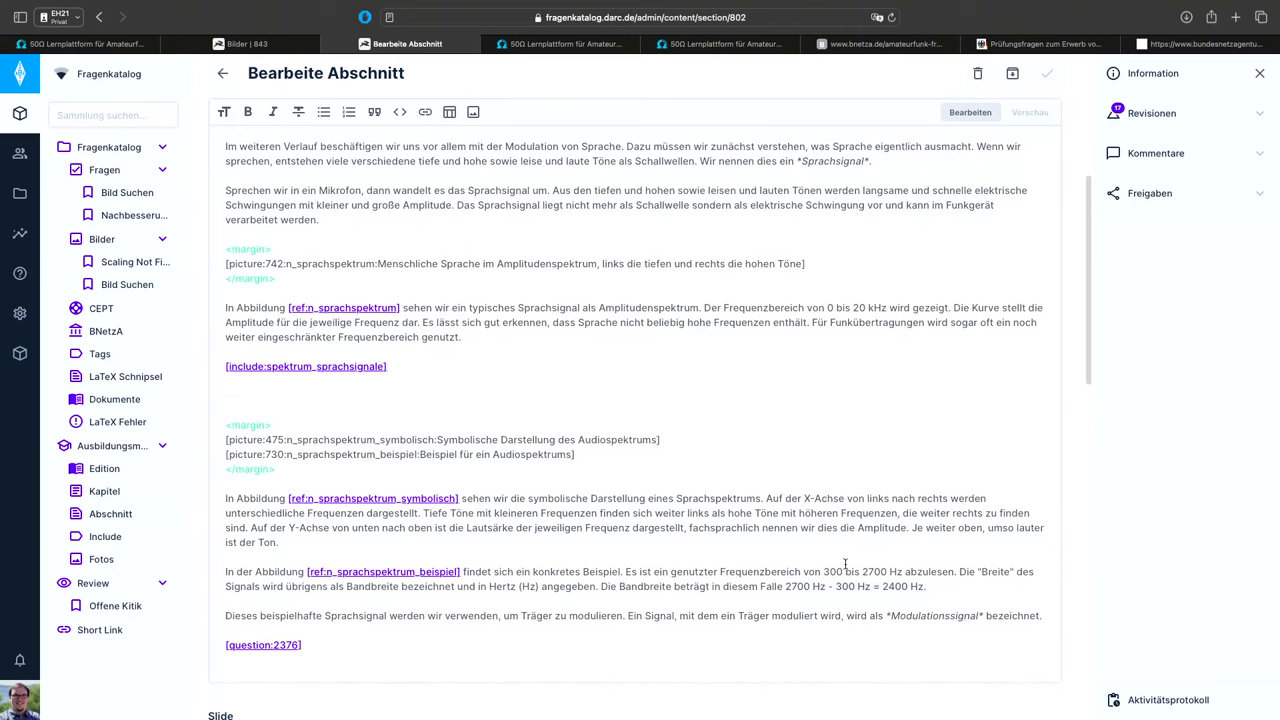
left_click_drag(815, 576, 918, 575)
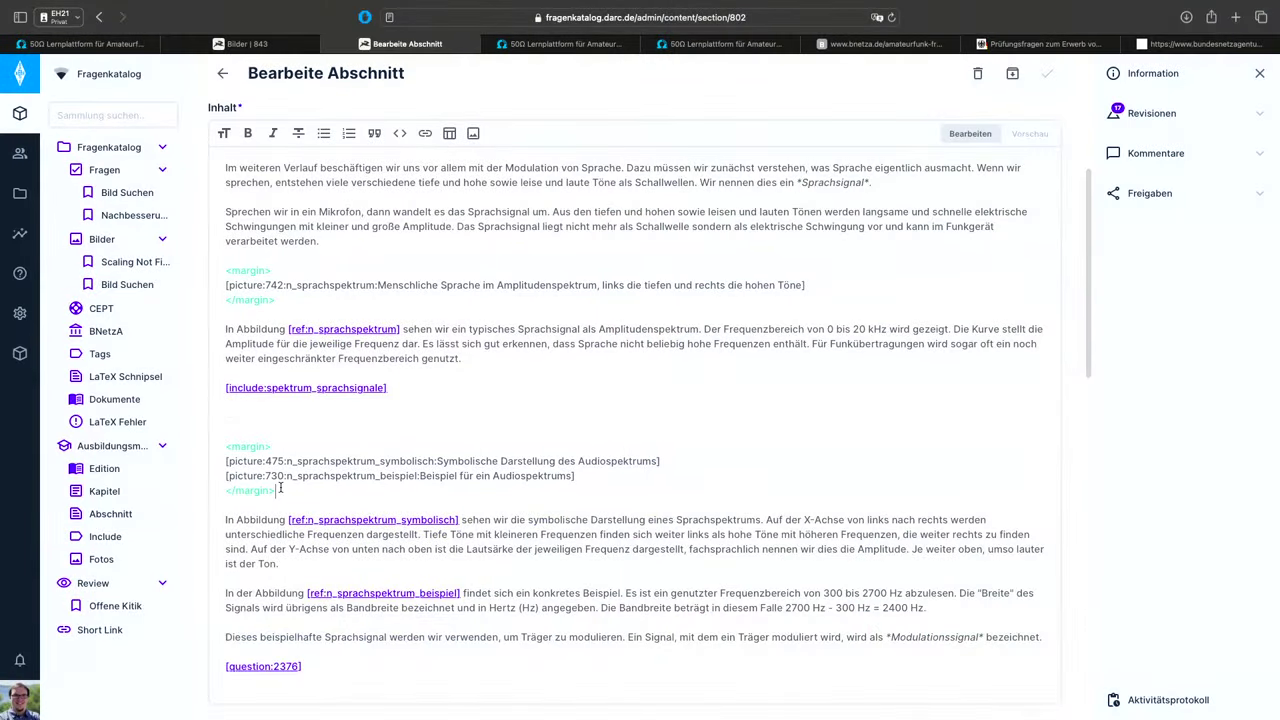
scroll(281, 488, "down", 2)
scroll(281, 488, "up", 2)
scroll(314, 409, "down", 2)
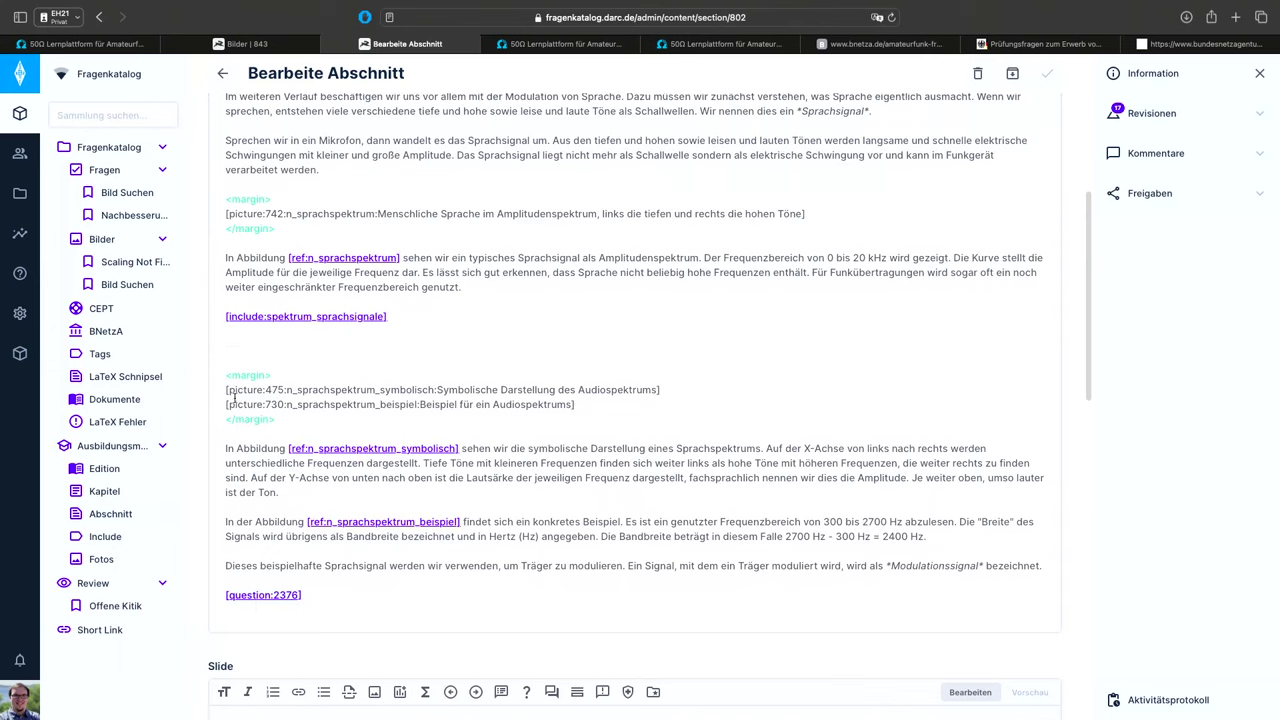
Switch to the published Sprachsignale (Klasse N) page on 50ohm.de and answer question EA105 with C: Hertz (Hz)
left_click(546, 46)
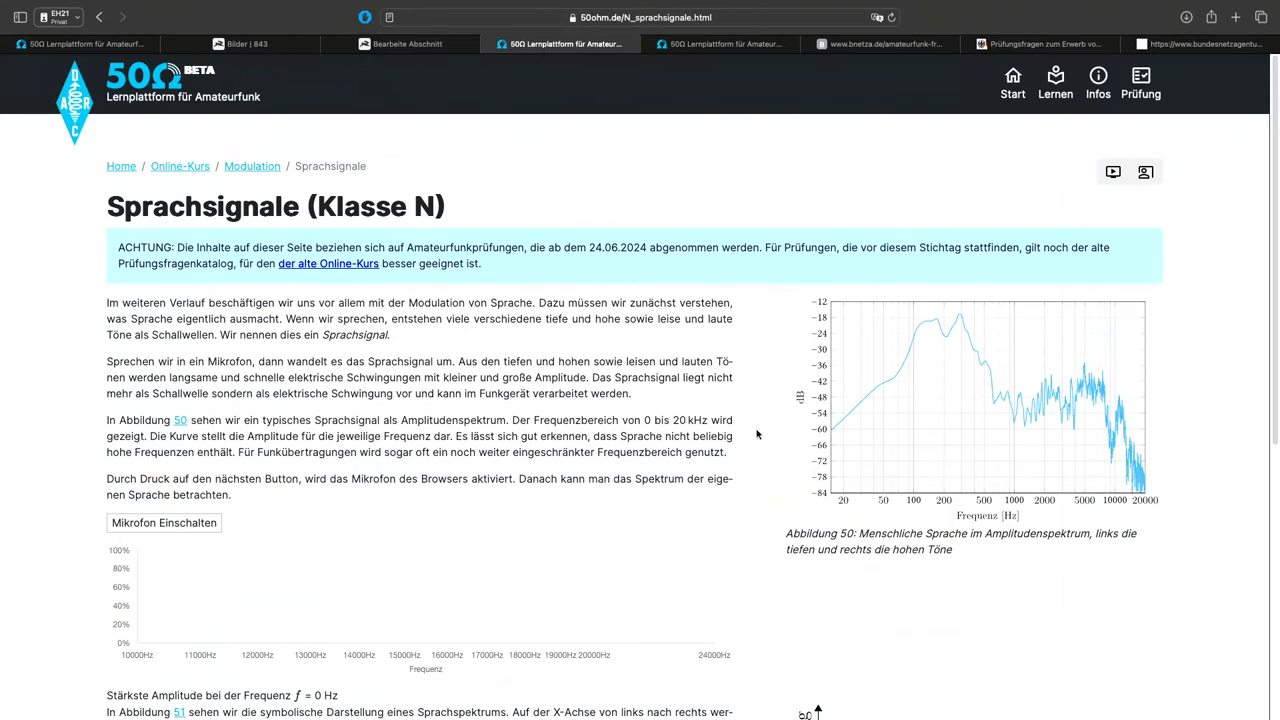
scroll(988, 503, "down", 4)
scroll(986, 503, "down", 5)
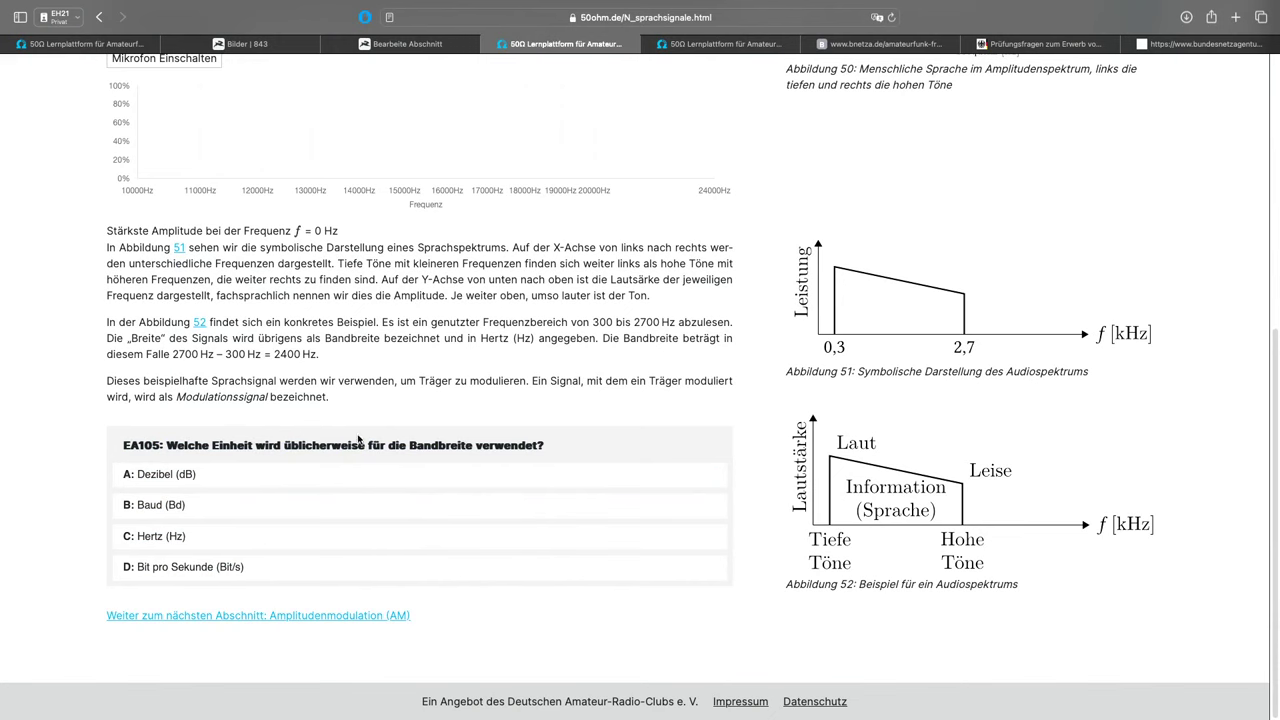
left_click(179, 542)
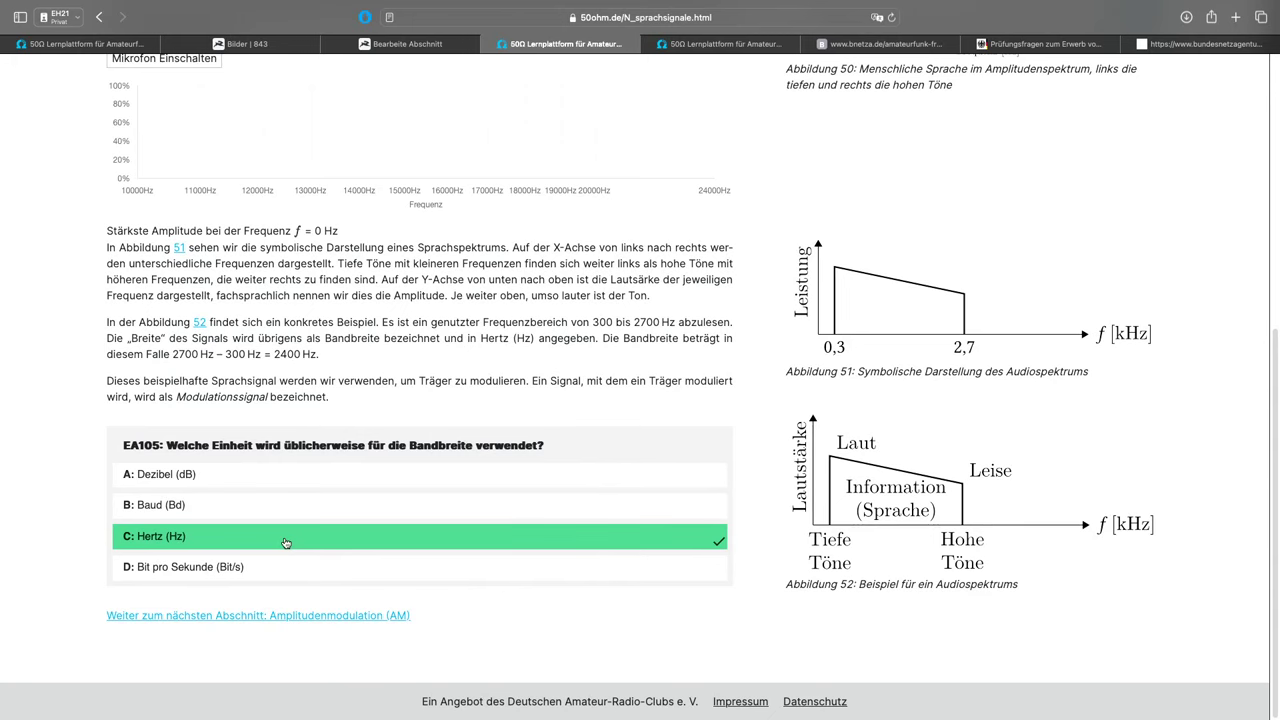
Turn on the Sprachsignale page's live microphone spectrum, allowing 50ohm.de to use the microphone, and close the page once viewed
scroll(450, 345, "up", 5)
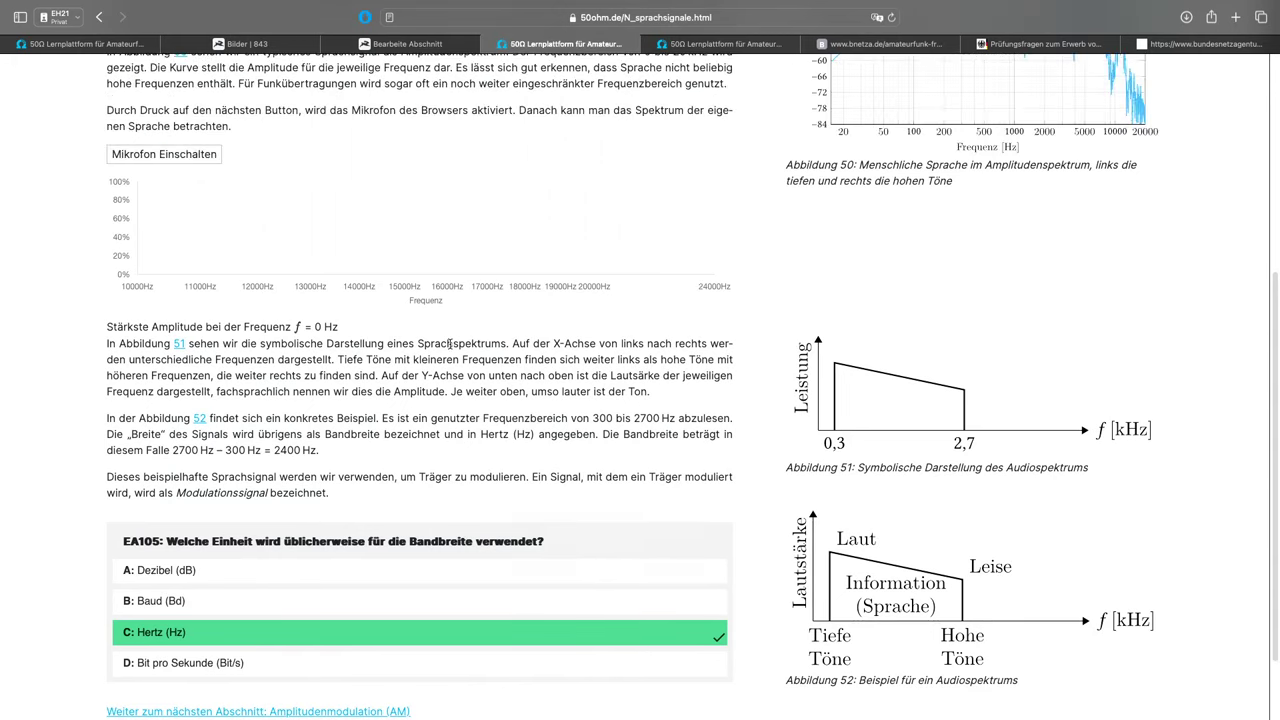
scroll(450, 347, "down", 2)
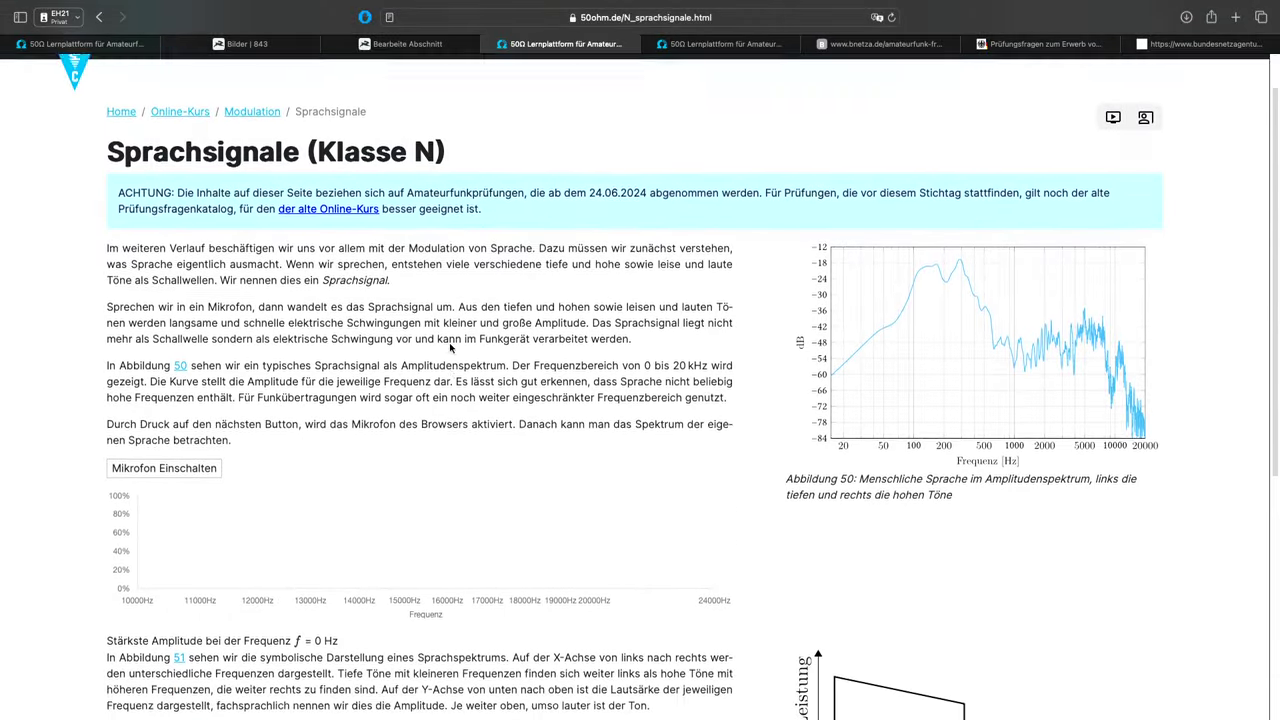
scroll(450, 345, "down", 3)
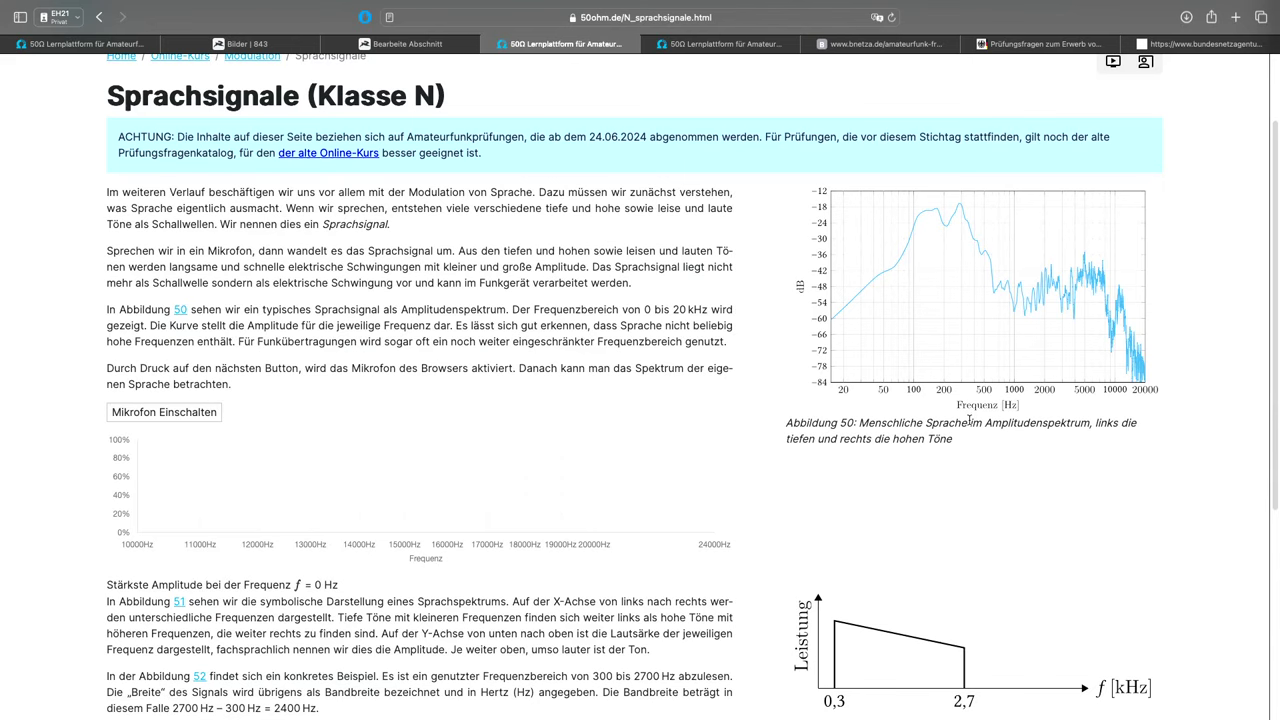
left_click(199, 415)
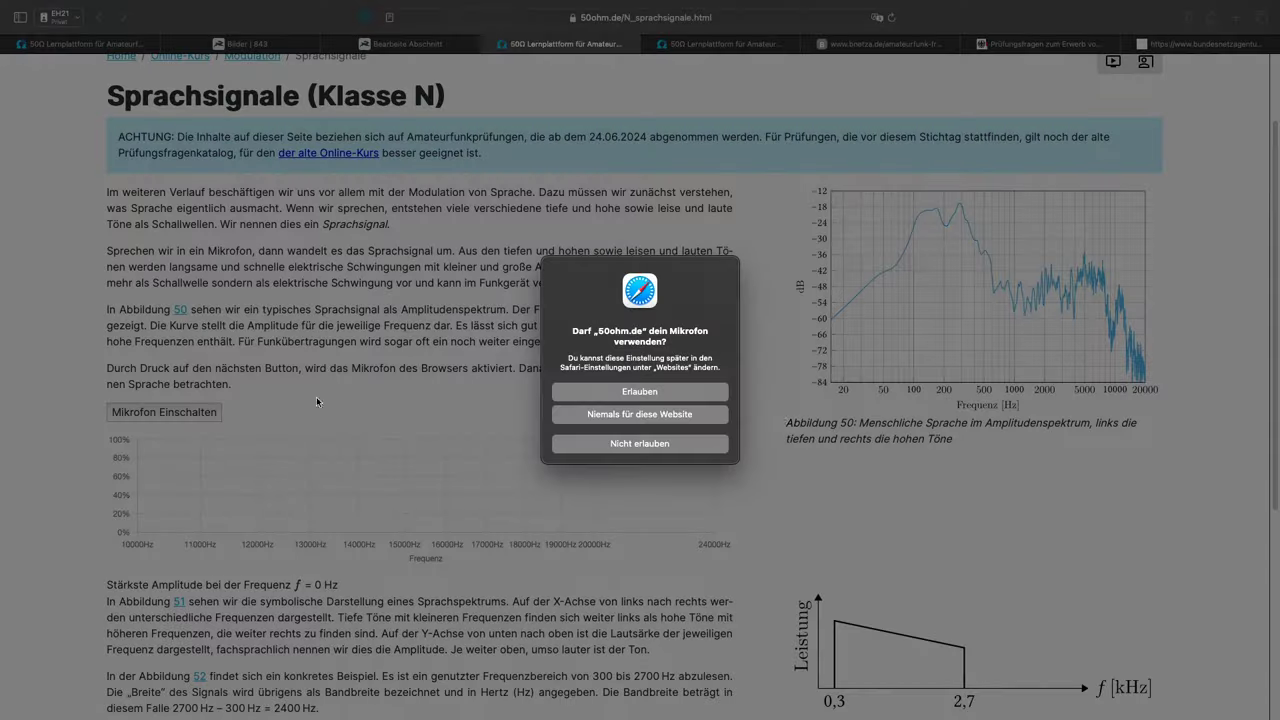
left_click(697, 395)
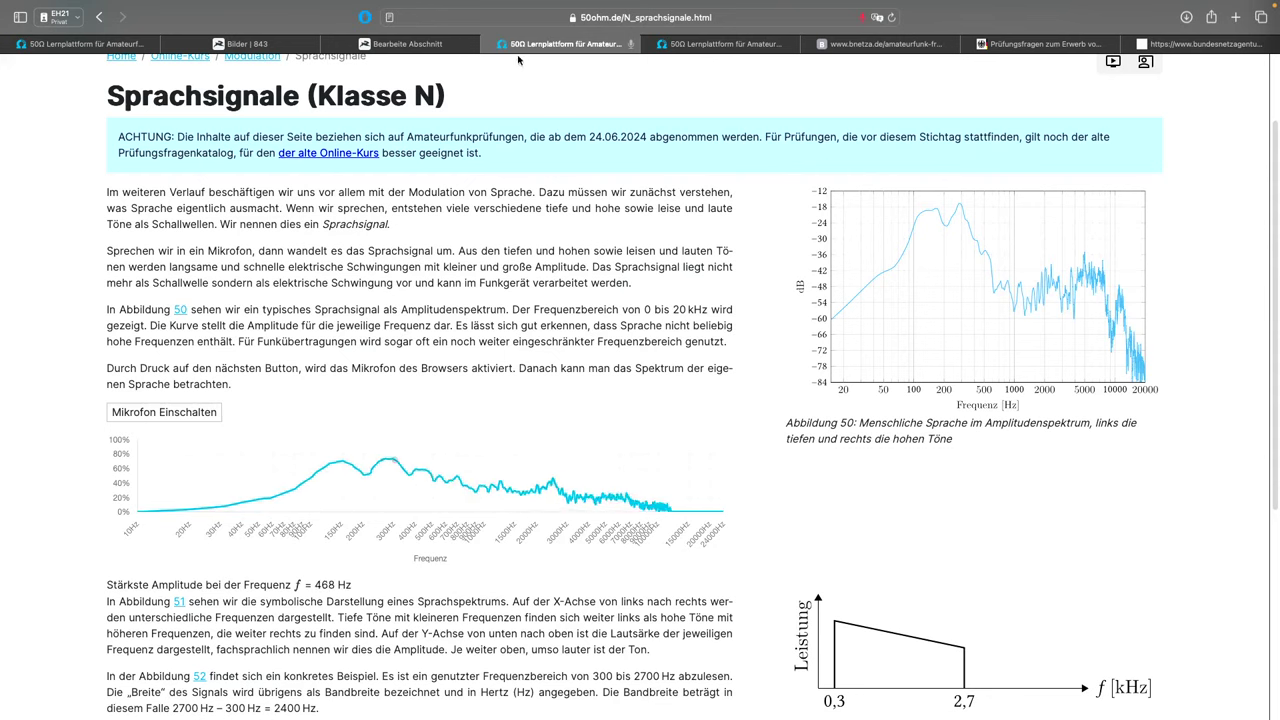
left_click(491, 45)
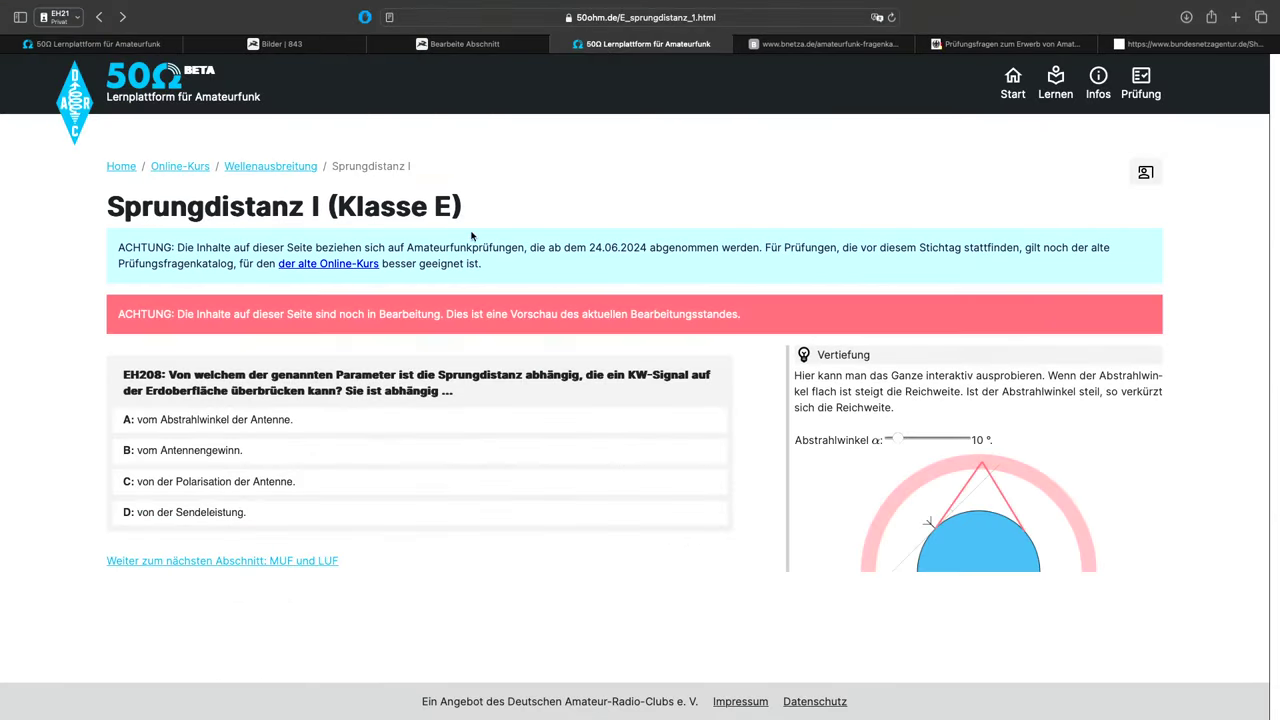
Set the Abstrahlwinkel of the interactive graphic on the Sprungdistanz I (Klasse E) page to 0°
left_click_drag(223, 195, 471, 193)
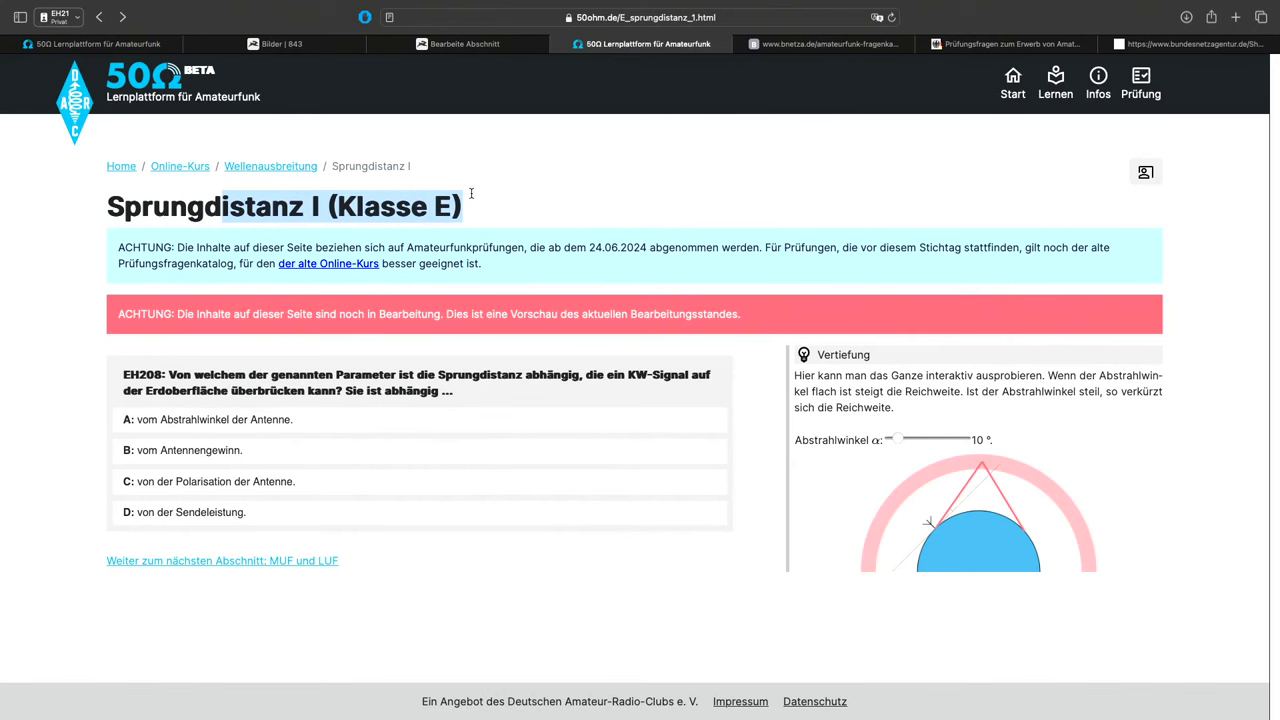
left_click(471, 193)
triple_click(420, 312)
left_click(609, 296)
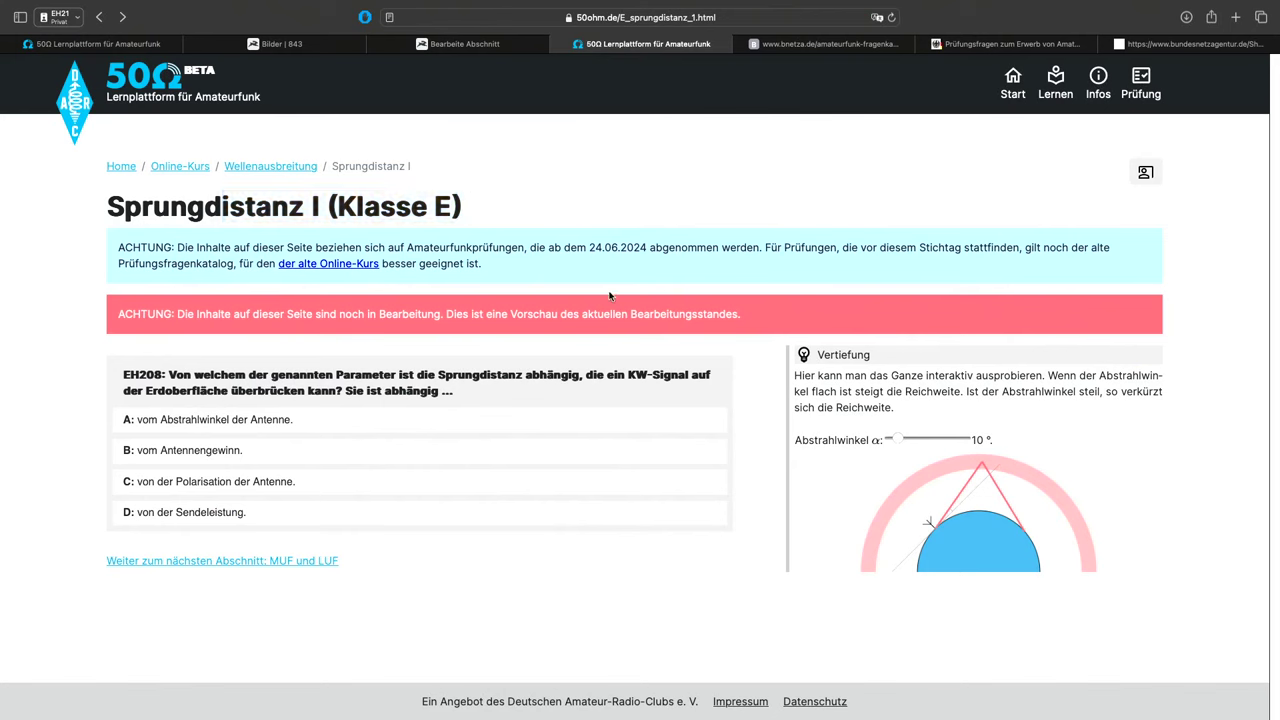
left_click_drag(900, 441, 853, 441)
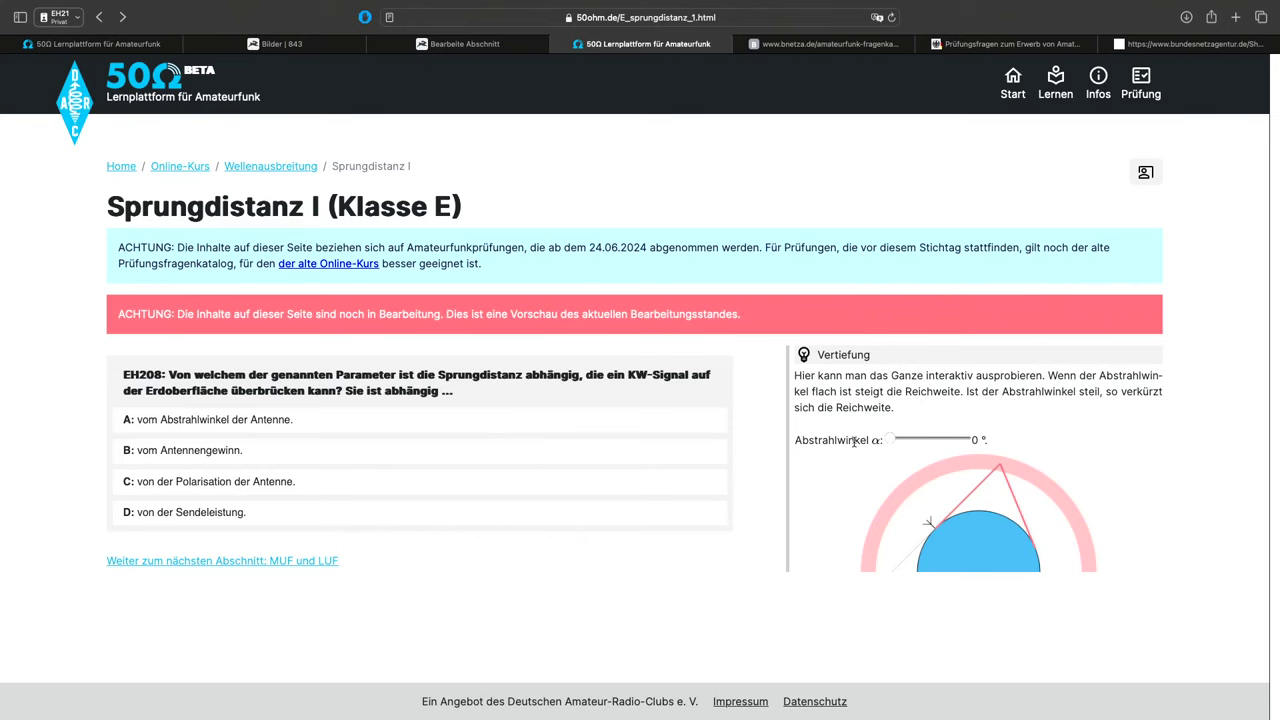
Return to the 50ohm.de start page and start the self-study course Kurs Klasse N
left_click(180, 90)
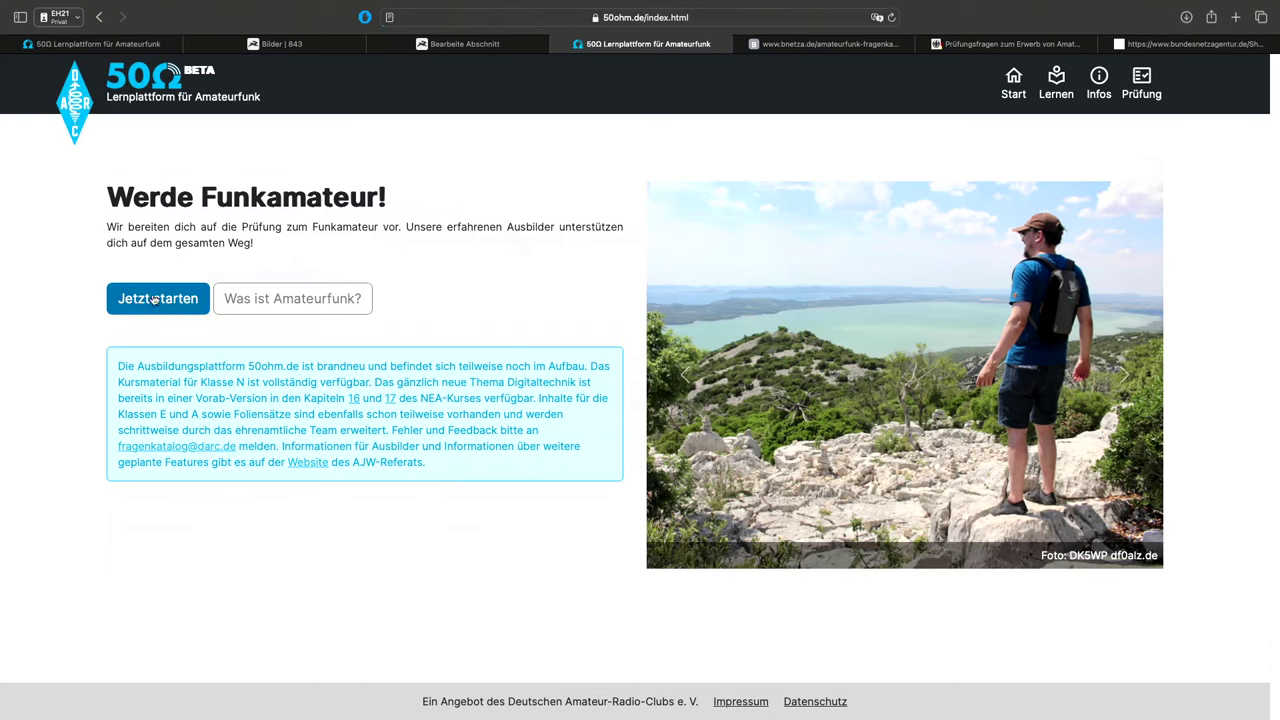
left_click(238, 334)
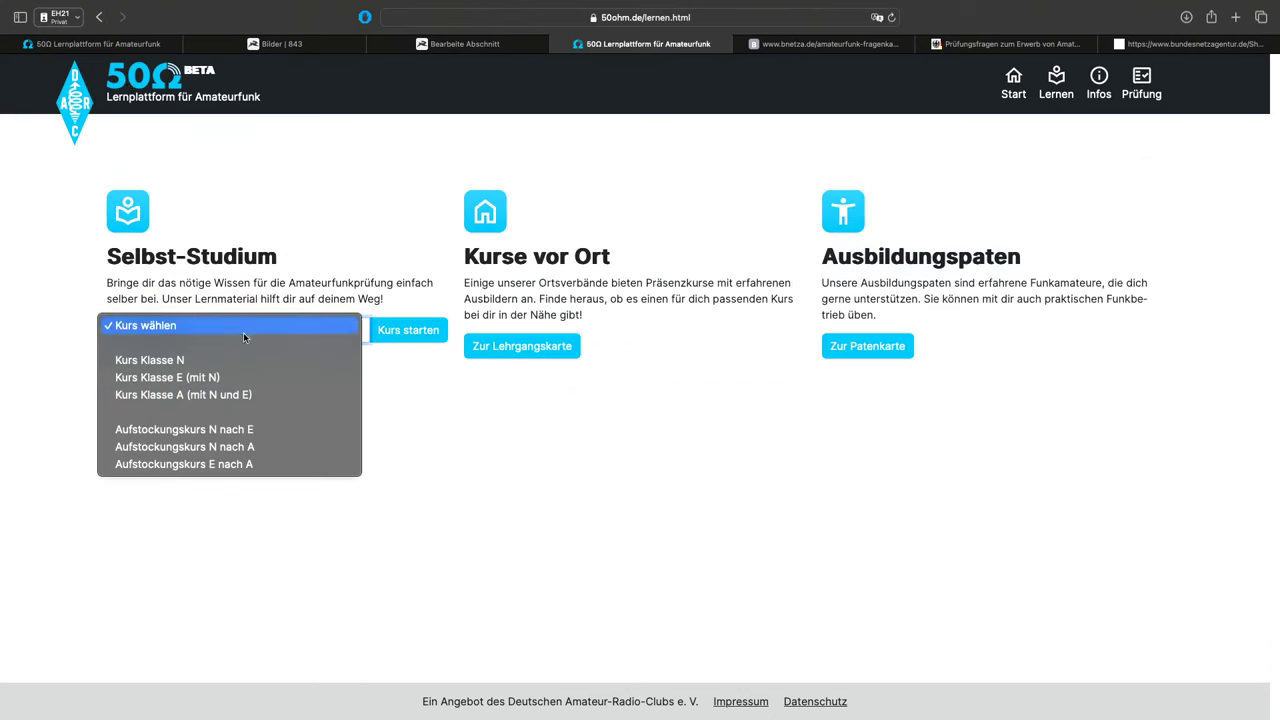
left_click(236, 359)
left_click(408, 330)
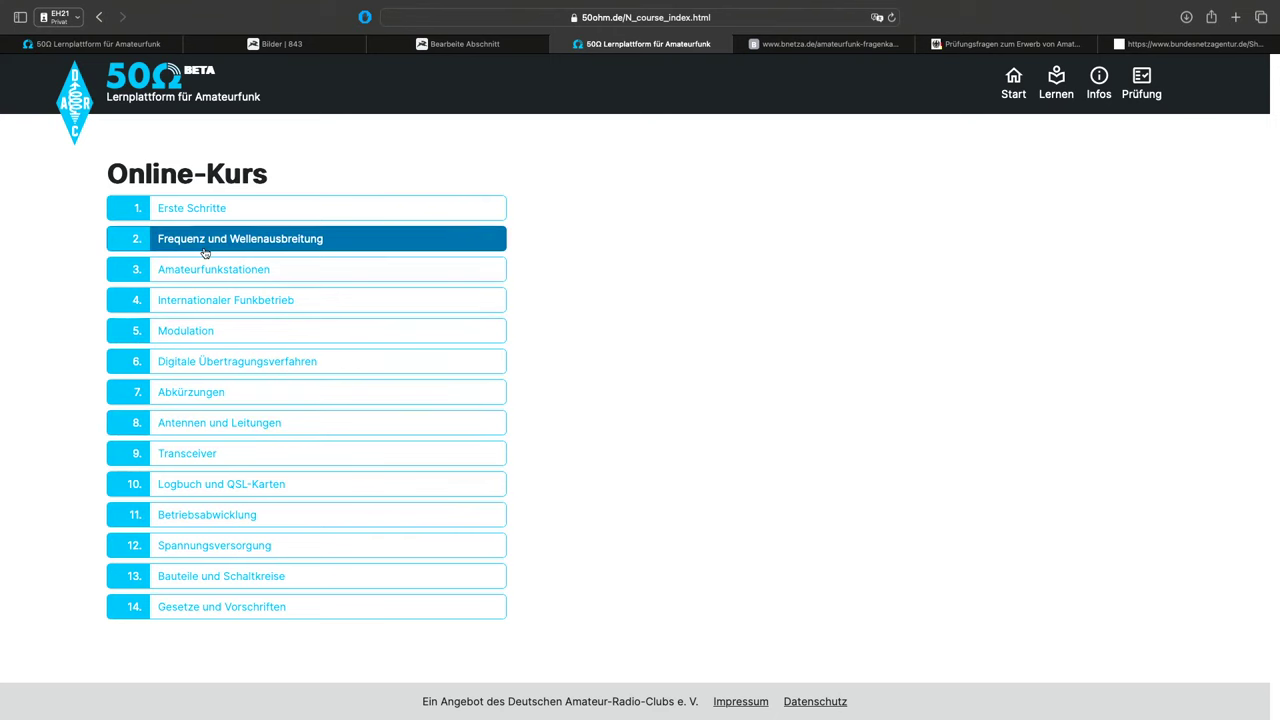
Open the Sprachsignale section from the Modulation chapter of the online course and look over its introductory text
left_click(205, 332)
left_click(218, 343)
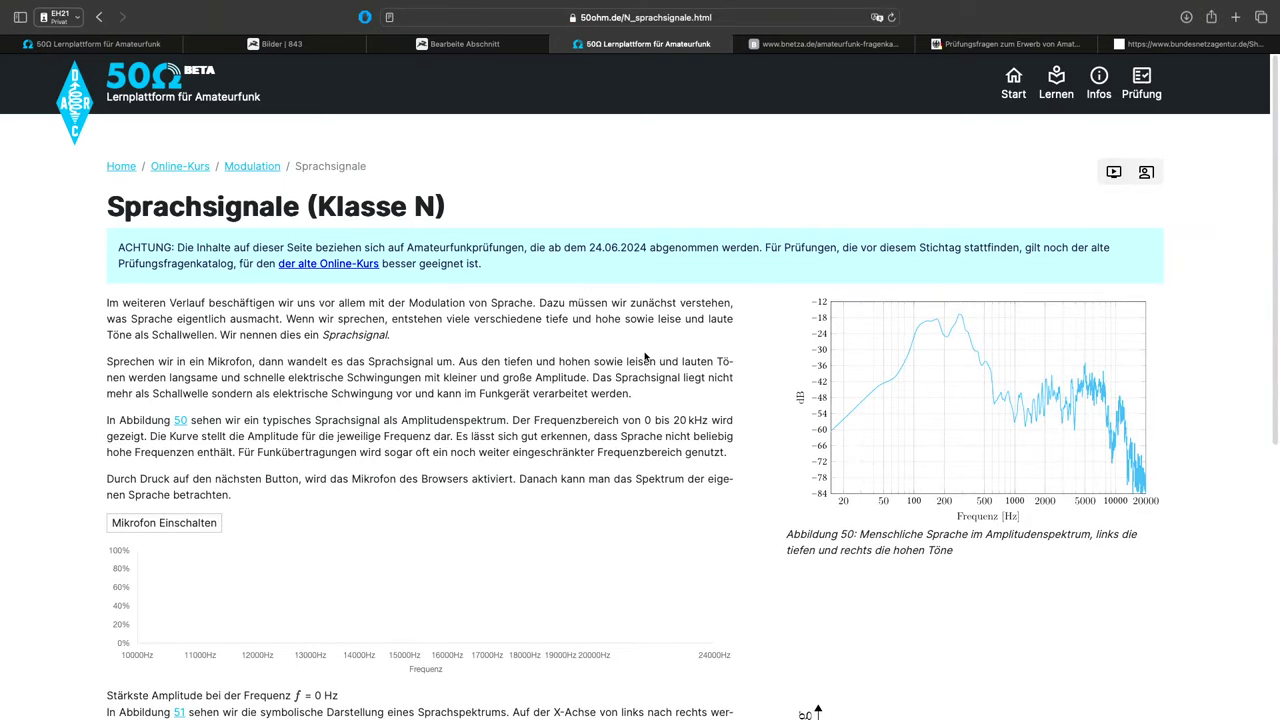
left_click_drag(369, 308, 369, 440)
left_click(372, 446)
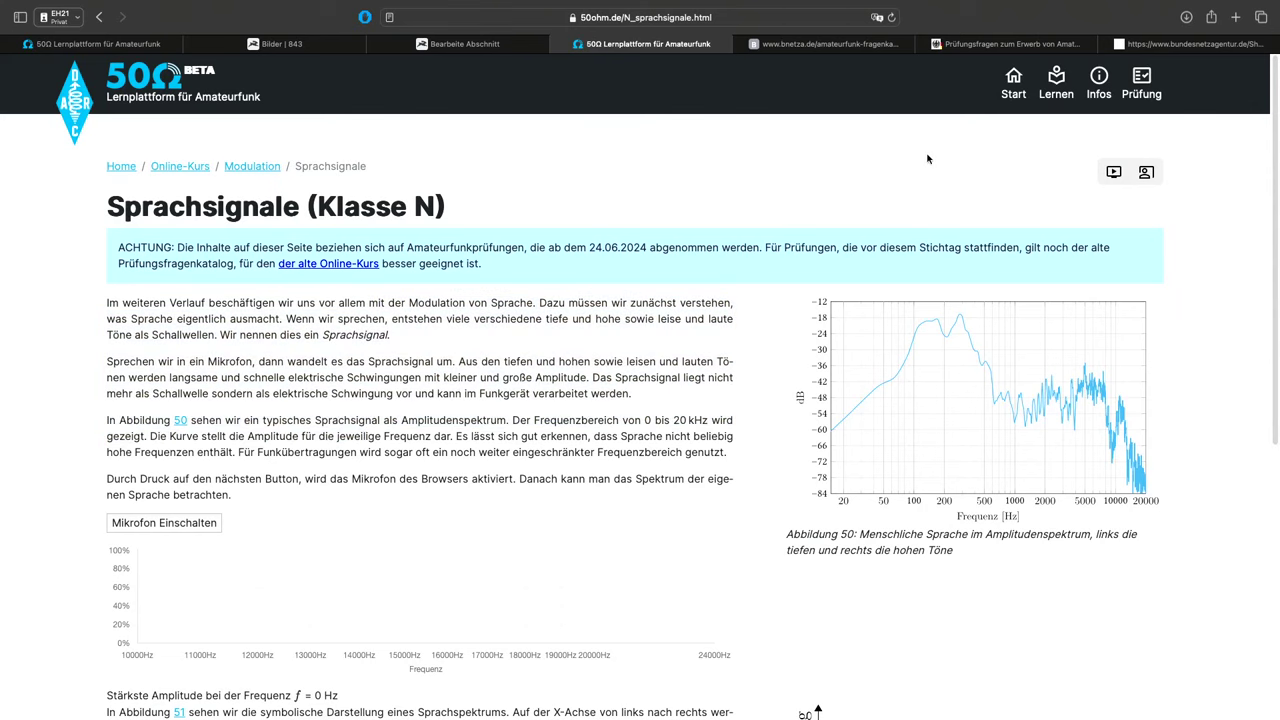